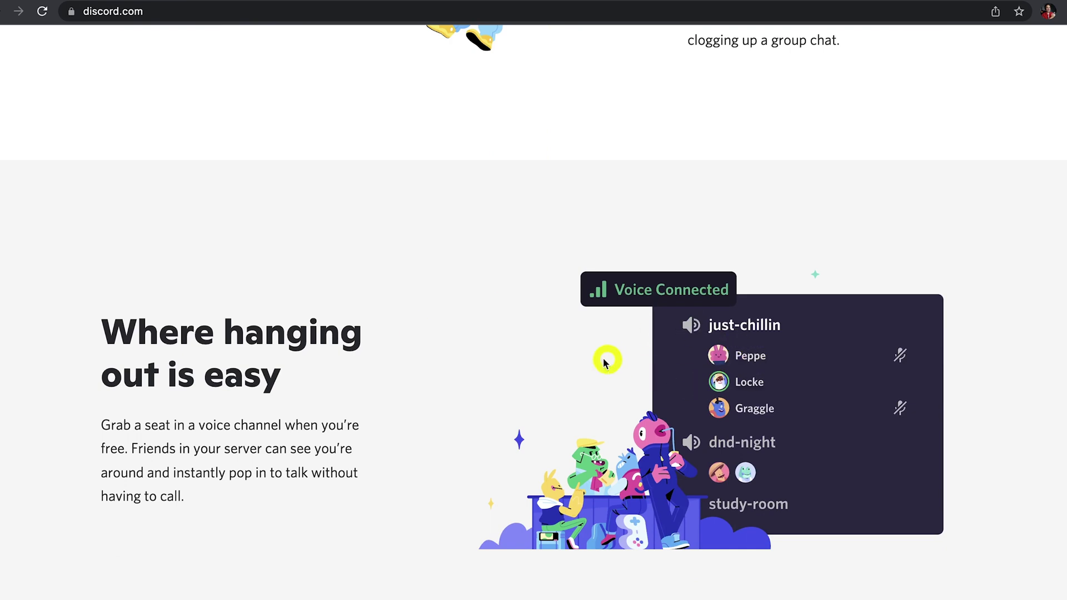
Step: Open Discord's Nitro page and scroll to perks like Bigger Uploads and HD Video
click(231, 5)
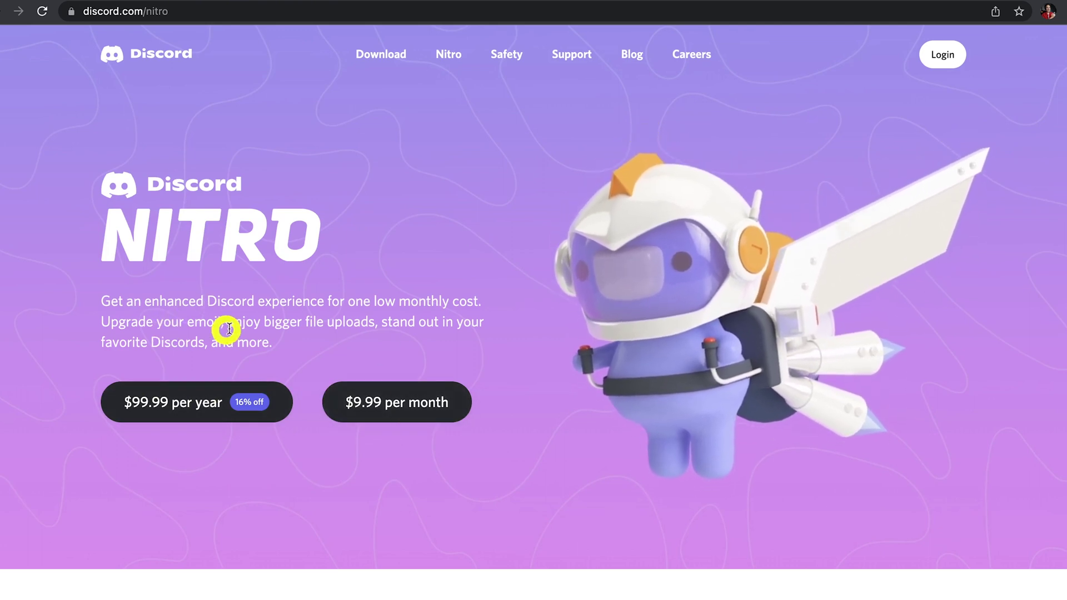
scroll(342, 350, down, 9)
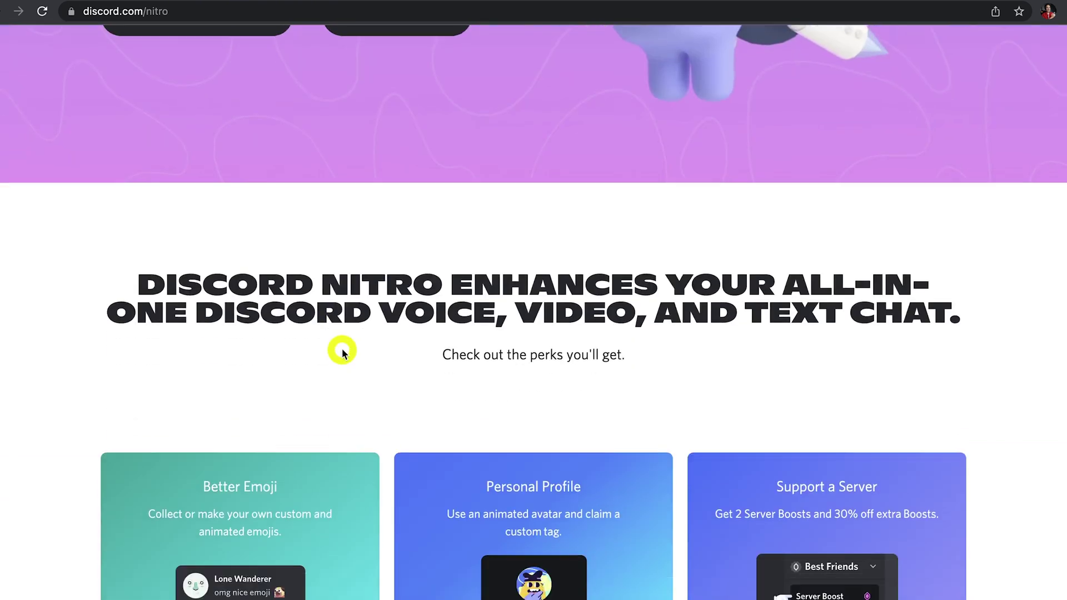
scroll(342, 351, down, 3)
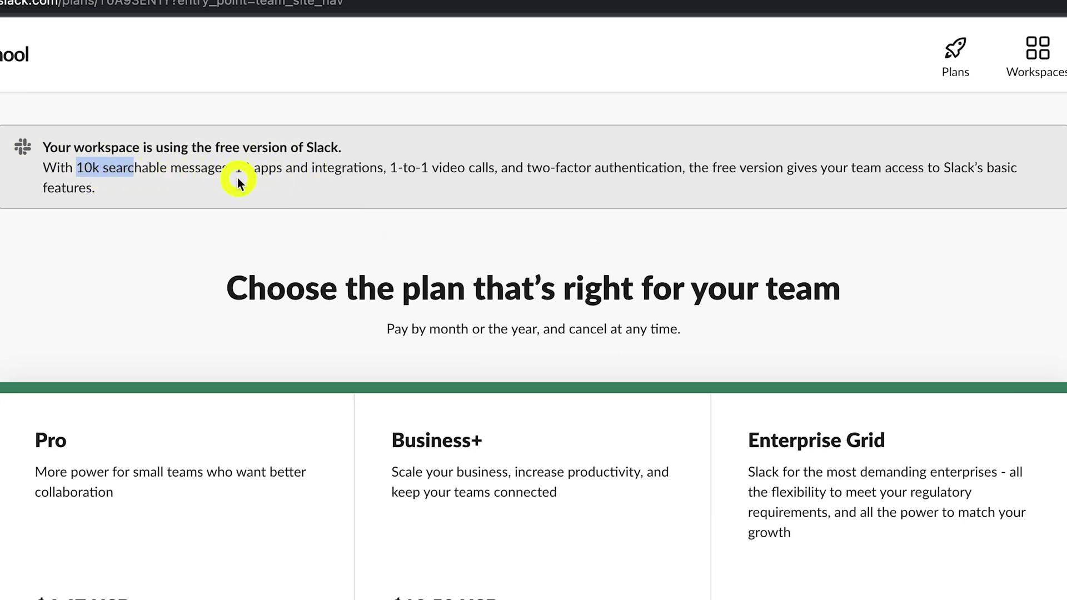
click(319, 180)
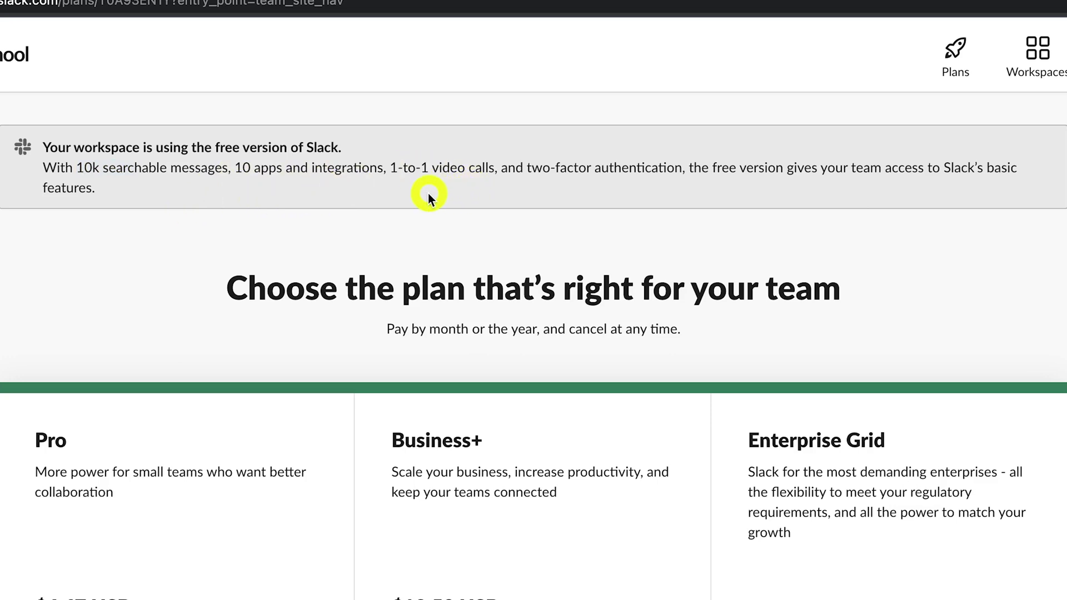
scroll(428, 194, down, 1)
scroll(428, 193, up, 1)
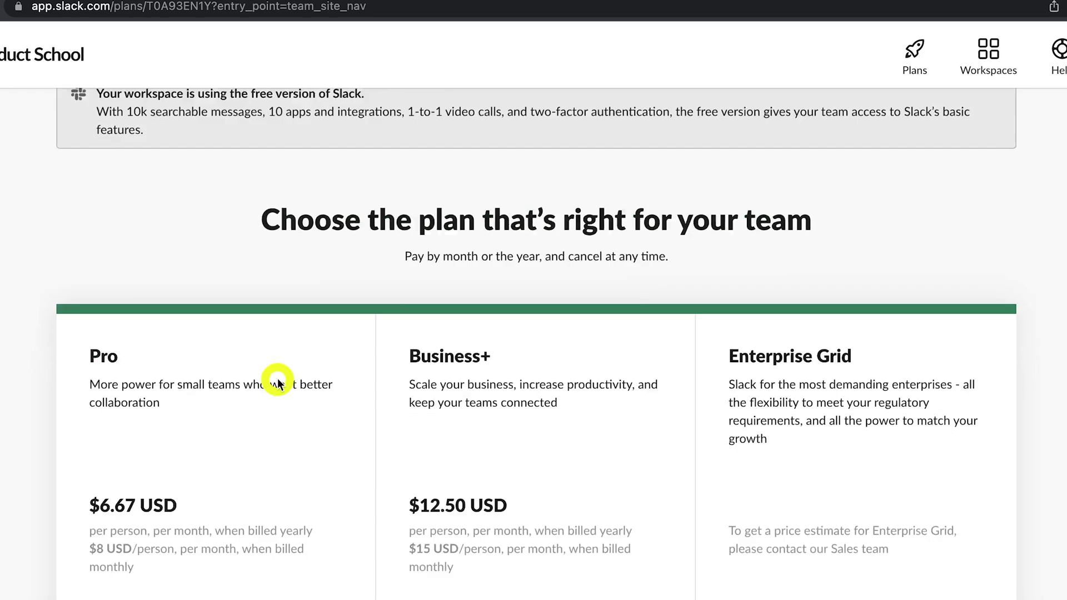
scroll(278, 382, down, 5)
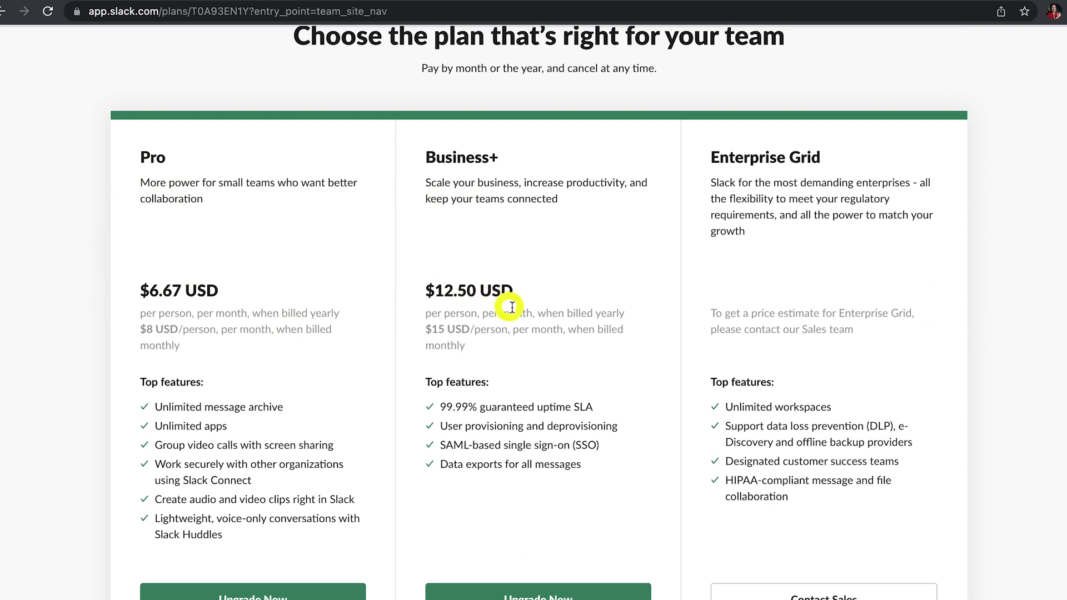
scroll(553, 383, down, 1)
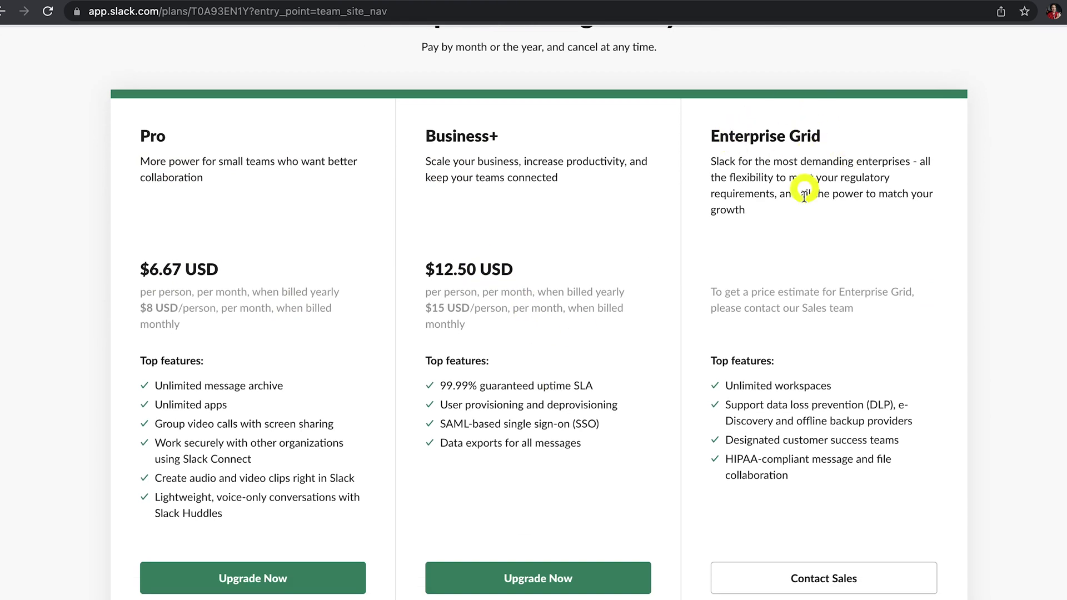
scroll(785, 437, down, 1)
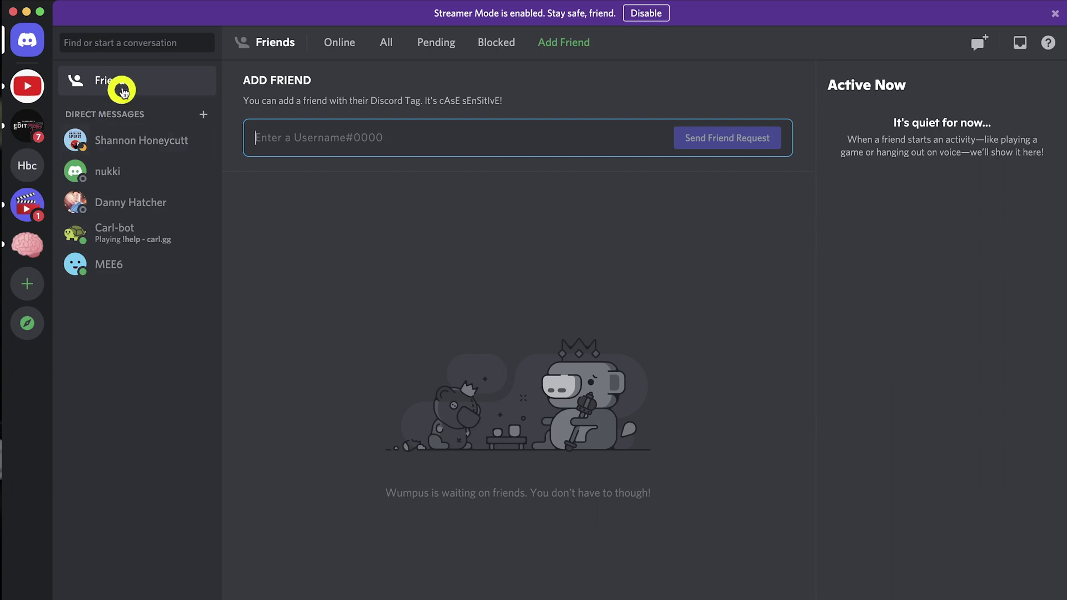
Step: Open and dismiss the quick switcher, then view a friend's DM and return to Friends
click(117, 43)
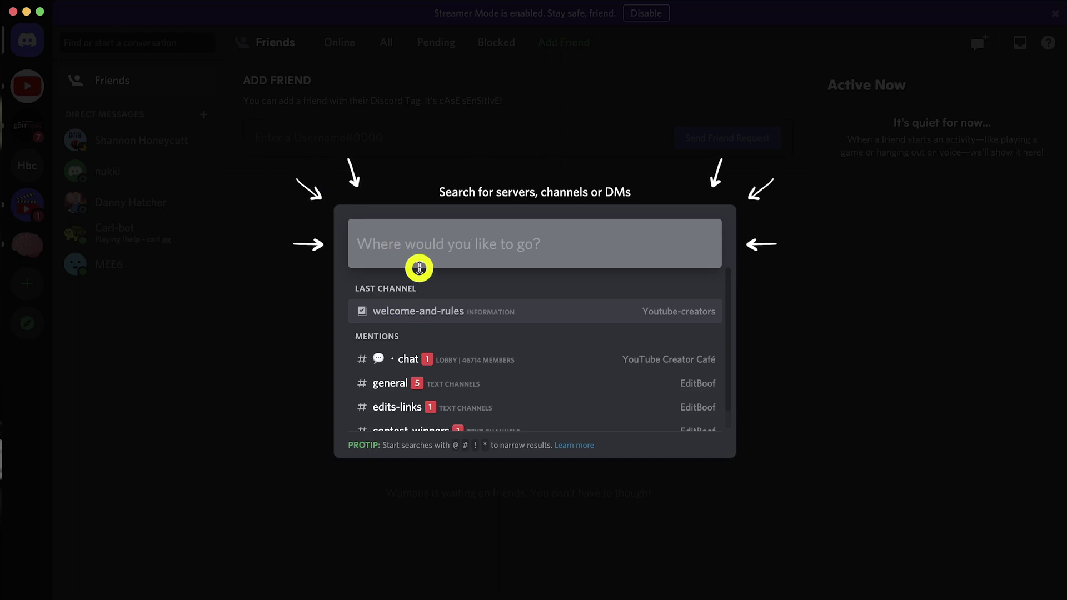
click(562, 151)
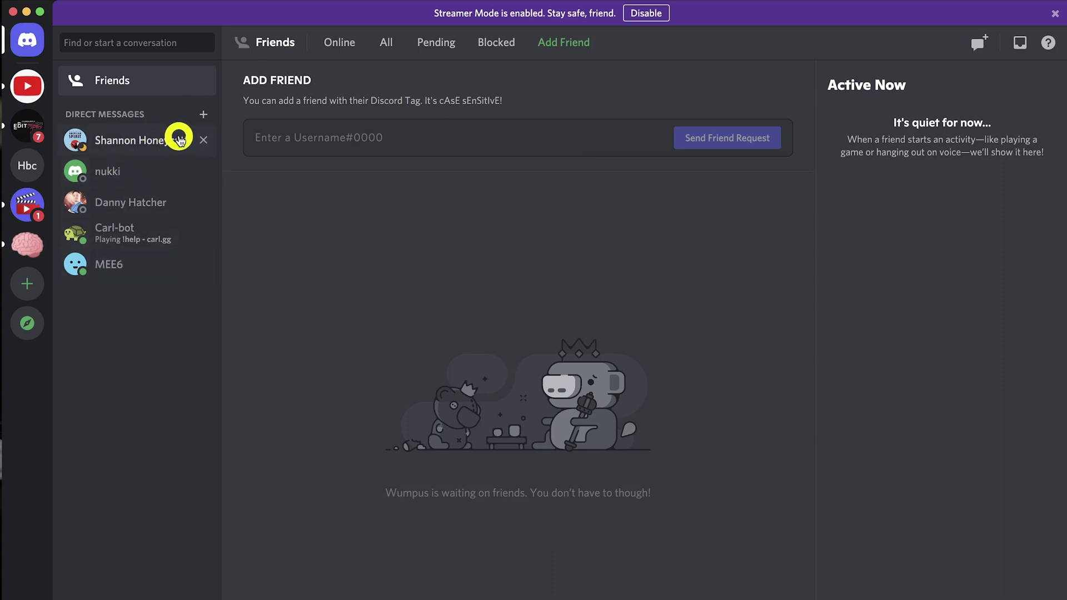
click(138, 141)
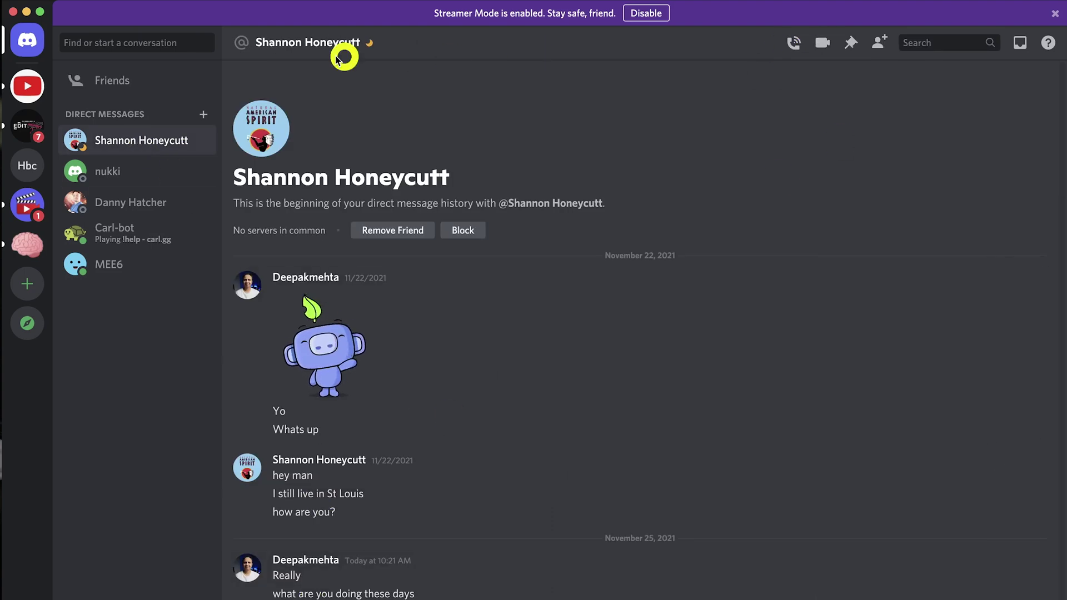
click(163, 74)
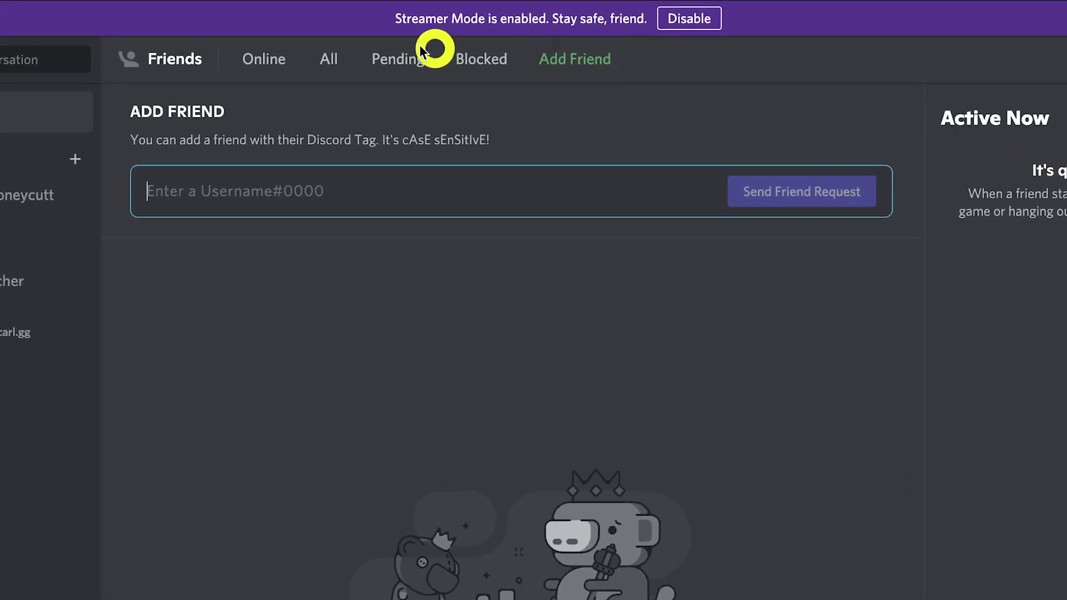
Step: Cycle through the Online, Pending, Blocked and Add Friend lists, then open the EditBoof server
click(265, 60)
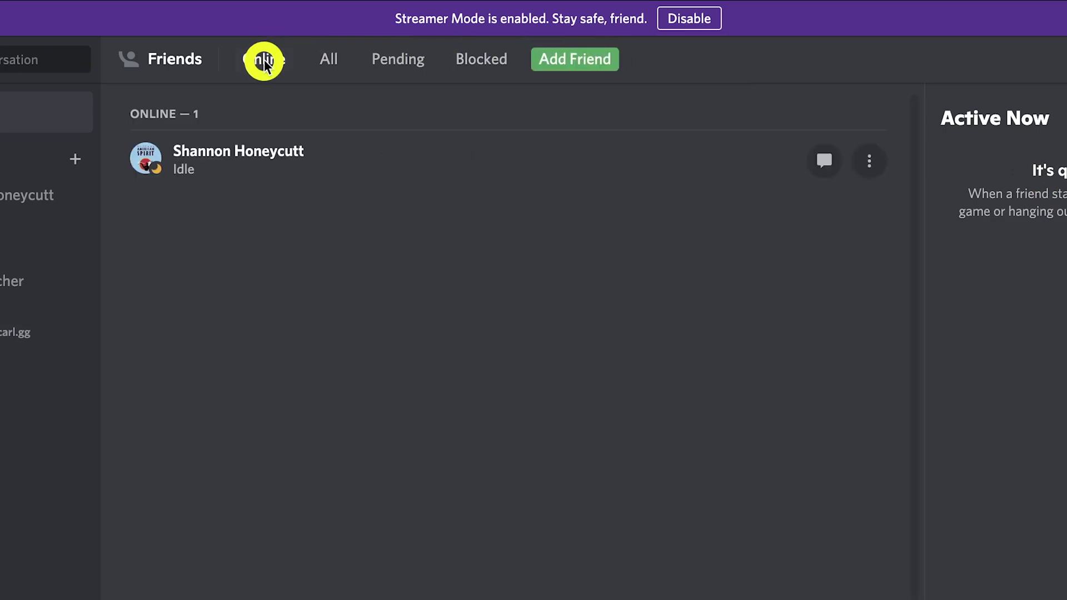
click(395, 61)
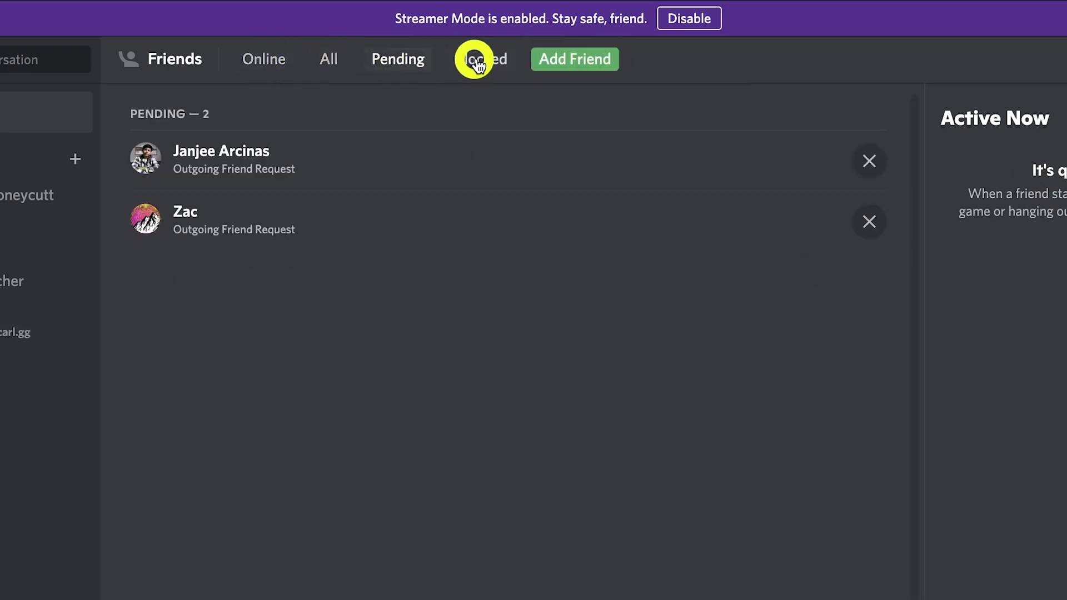
click(478, 61)
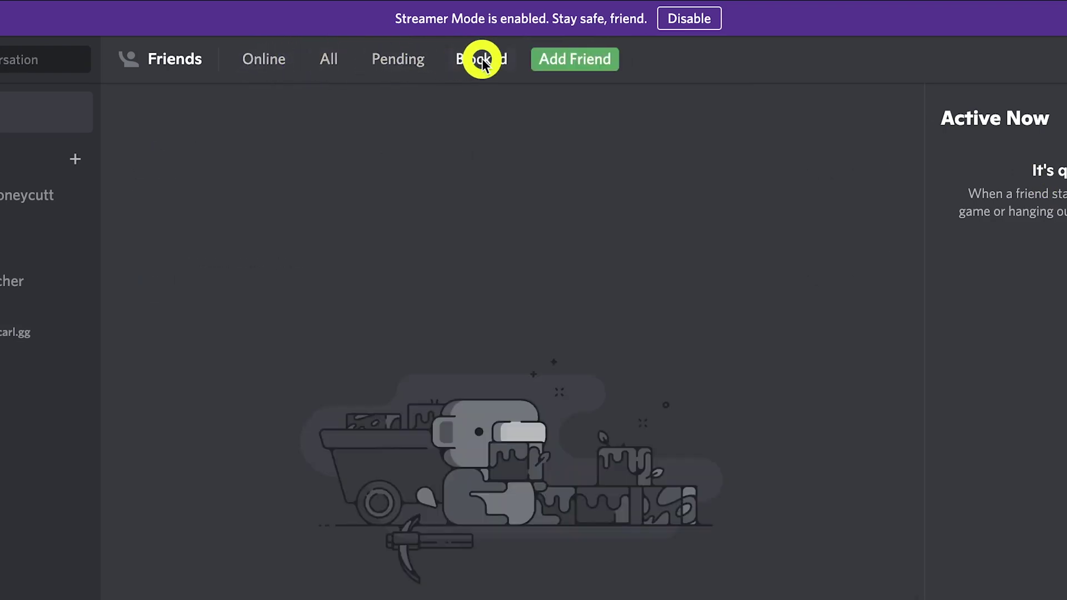
click(561, 62)
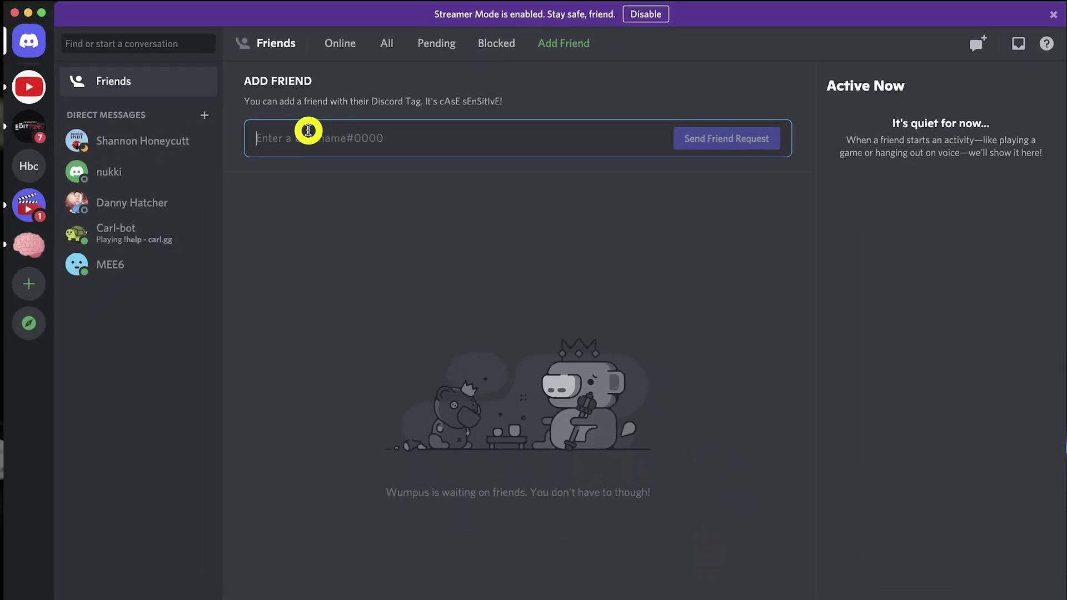
click(29, 128)
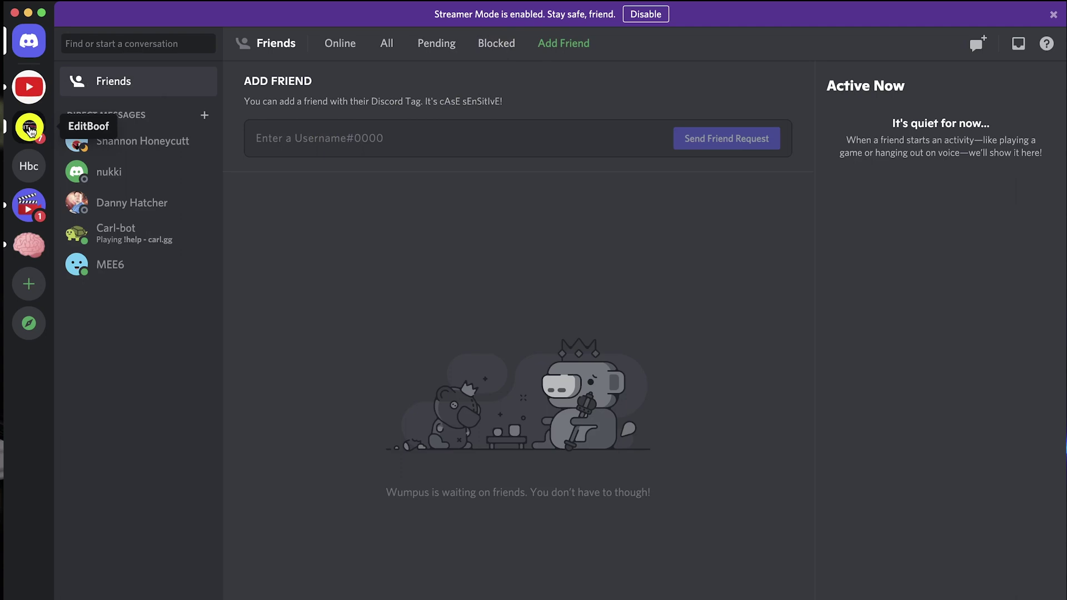
click(29, 128)
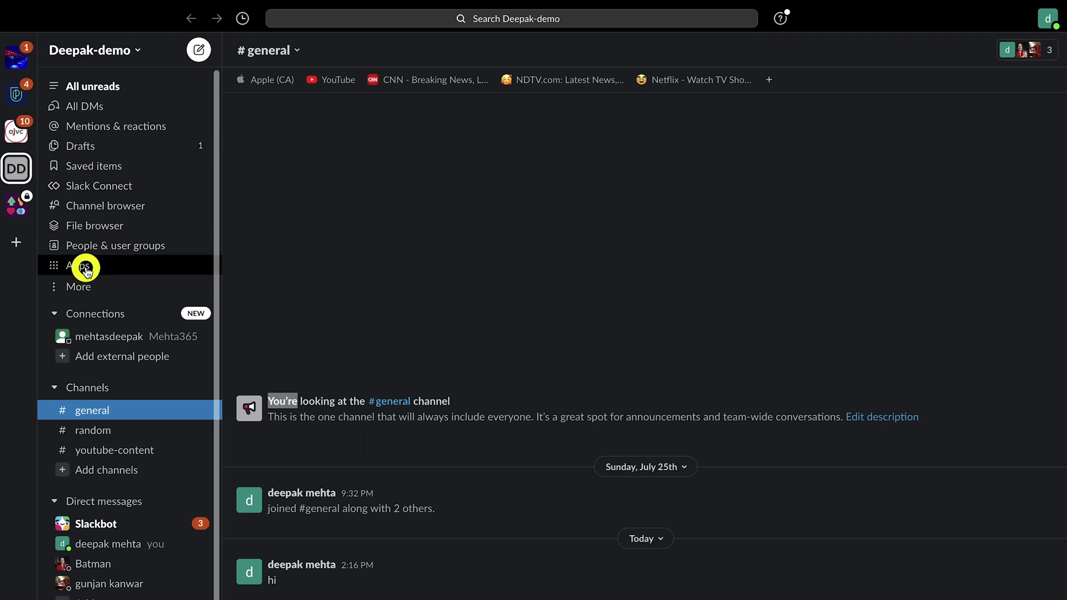
Step: Post 'how are you' in Slack's #general and start a huddle in that channel
click(507, 20)
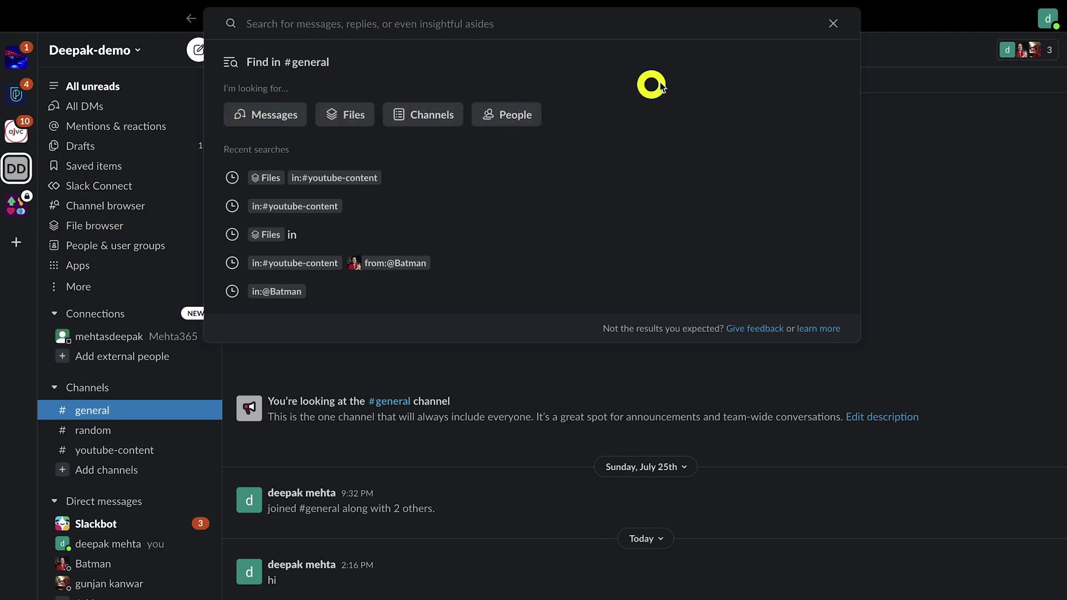
click(835, 26)
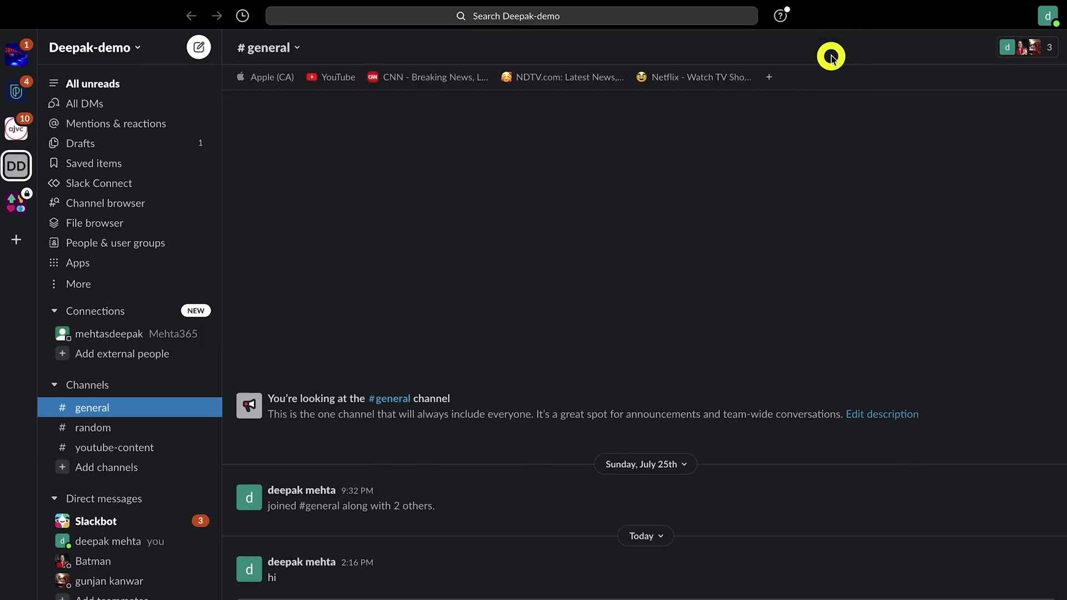
click(253, 550)
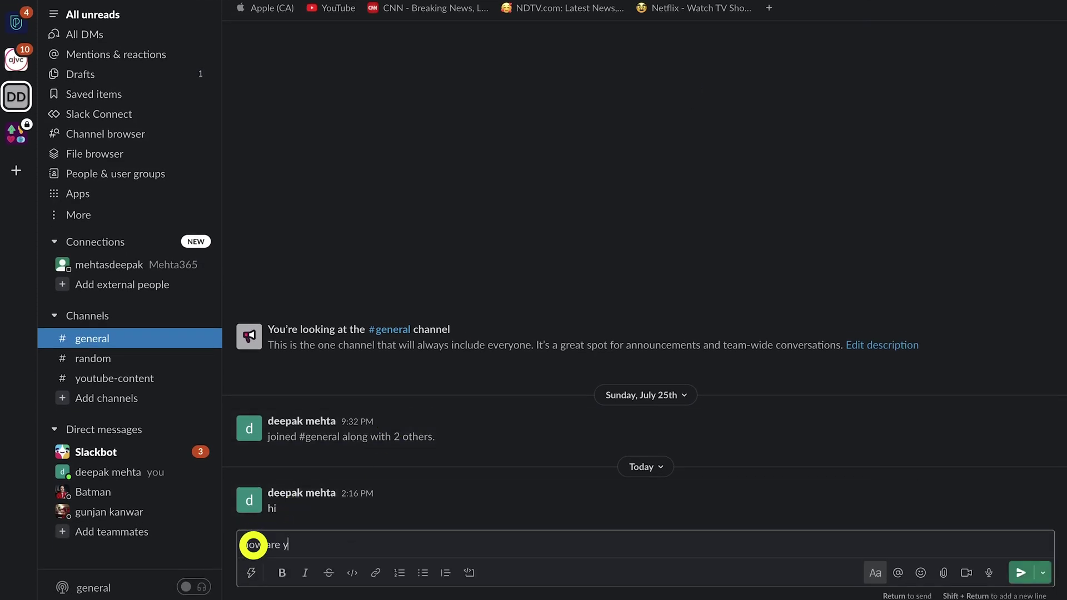
key(Return)
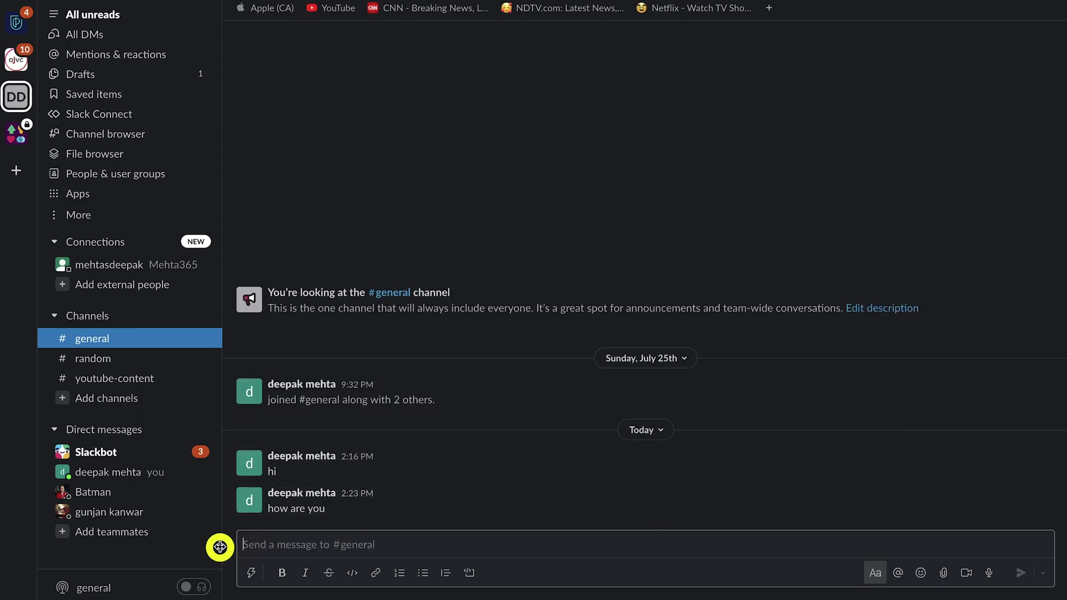
click(200, 588)
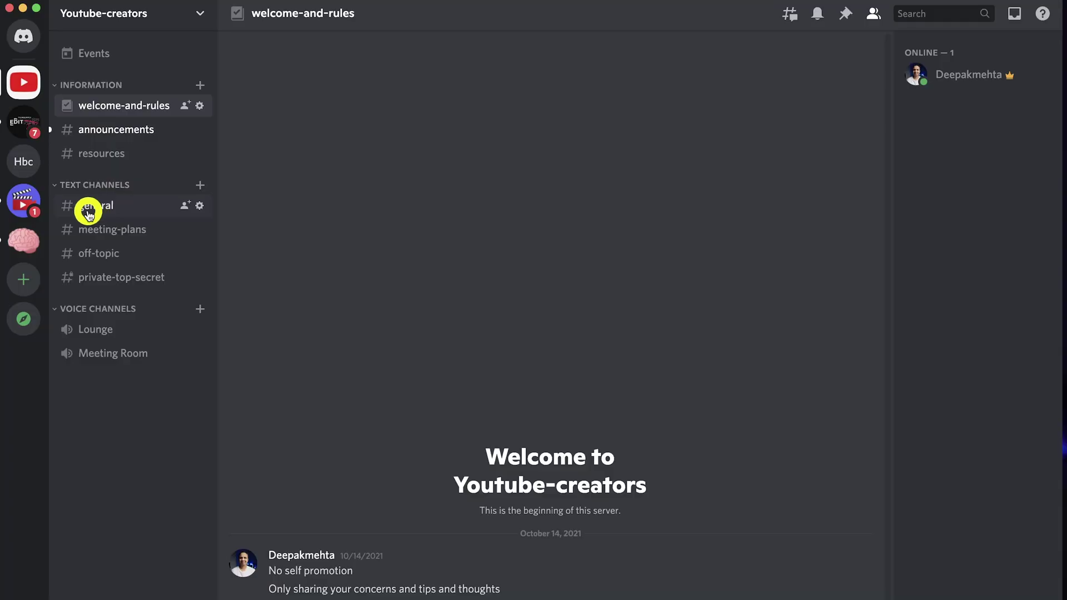
Step: Switch to the YouTube Creator Café server and scroll through its channel list
click(25, 203)
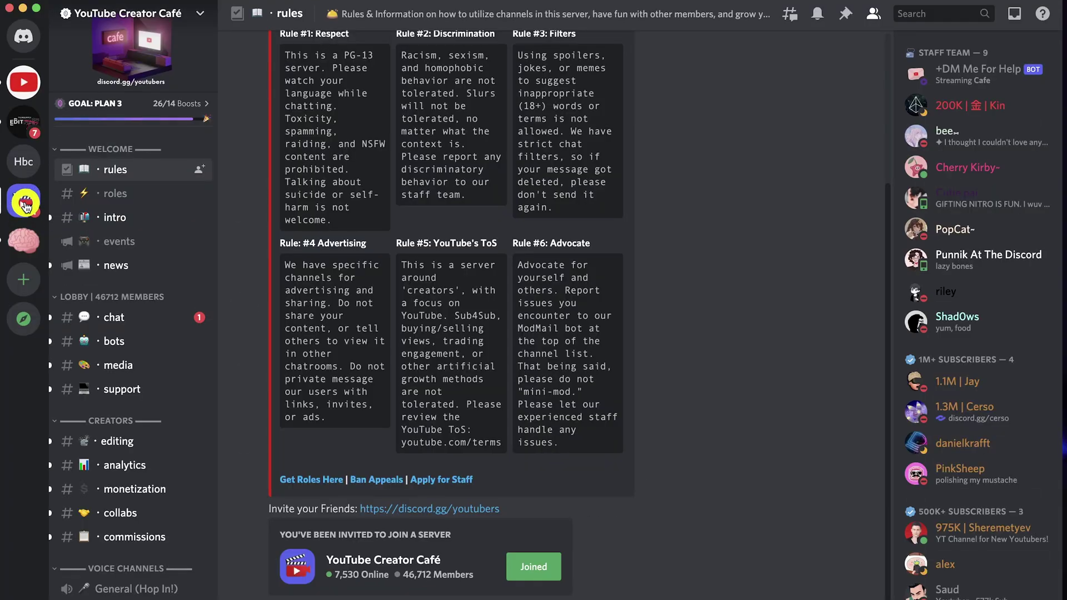
scroll(103, 400, down, 6)
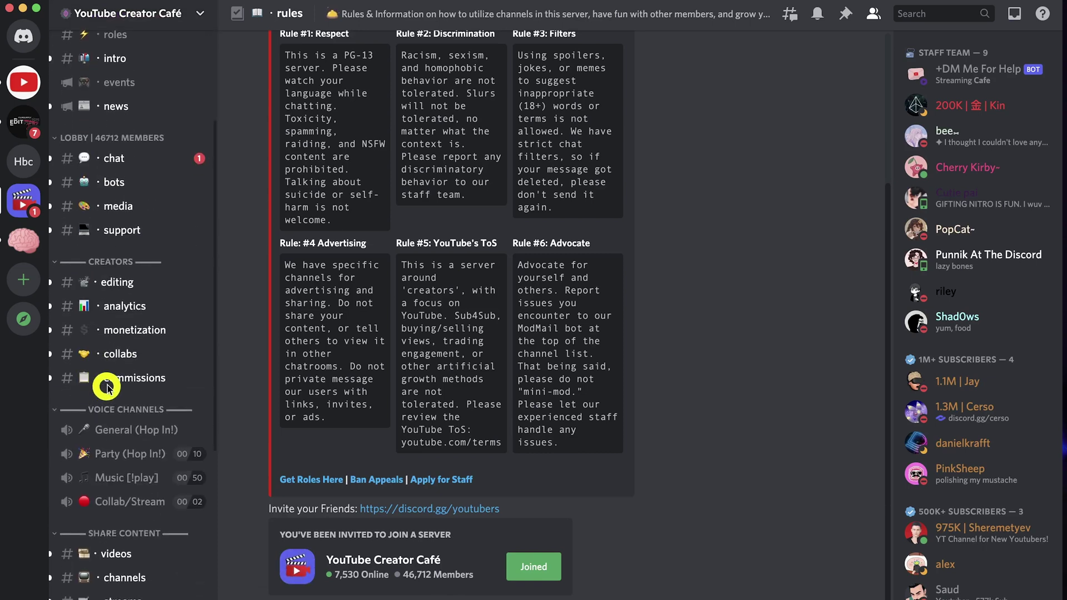
scroll(106, 356, up, 6)
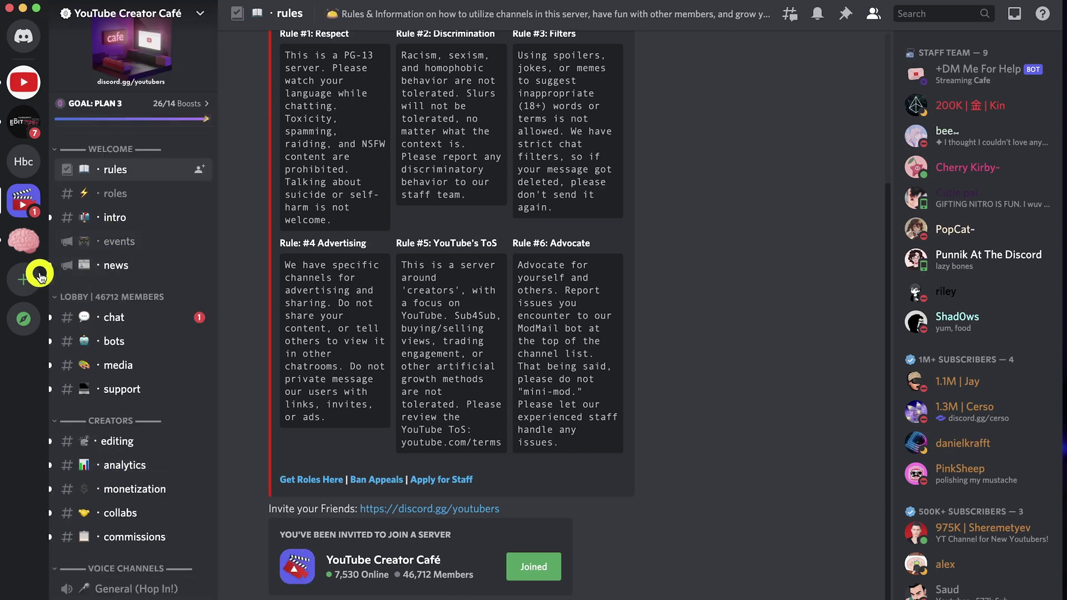
Step: Preview the server creation templates, then search the quick switcher for users matching 'd'
click(24, 281)
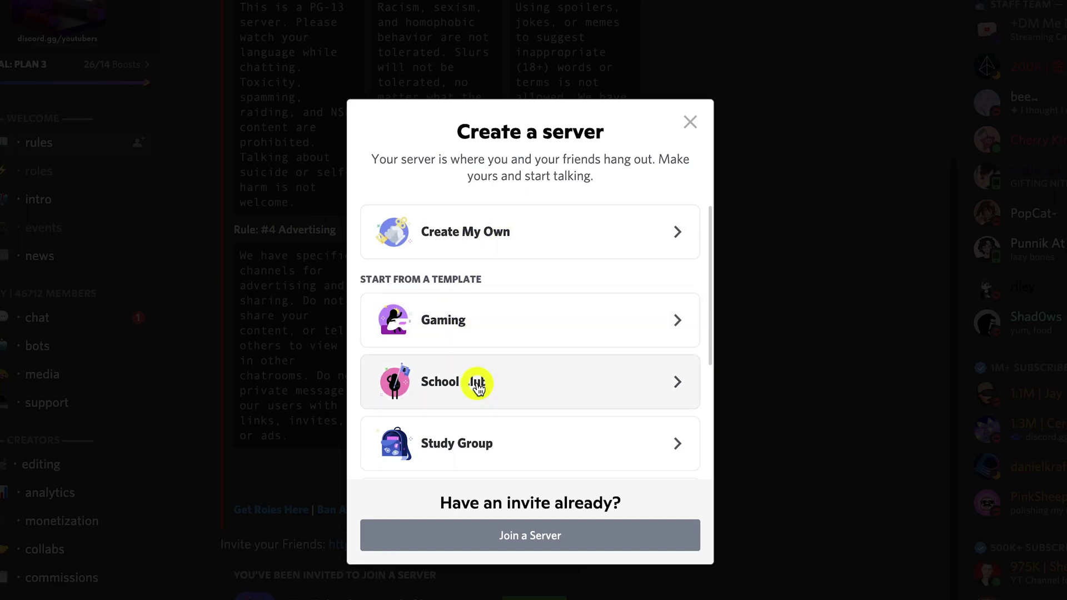
scroll(479, 381, down, 3)
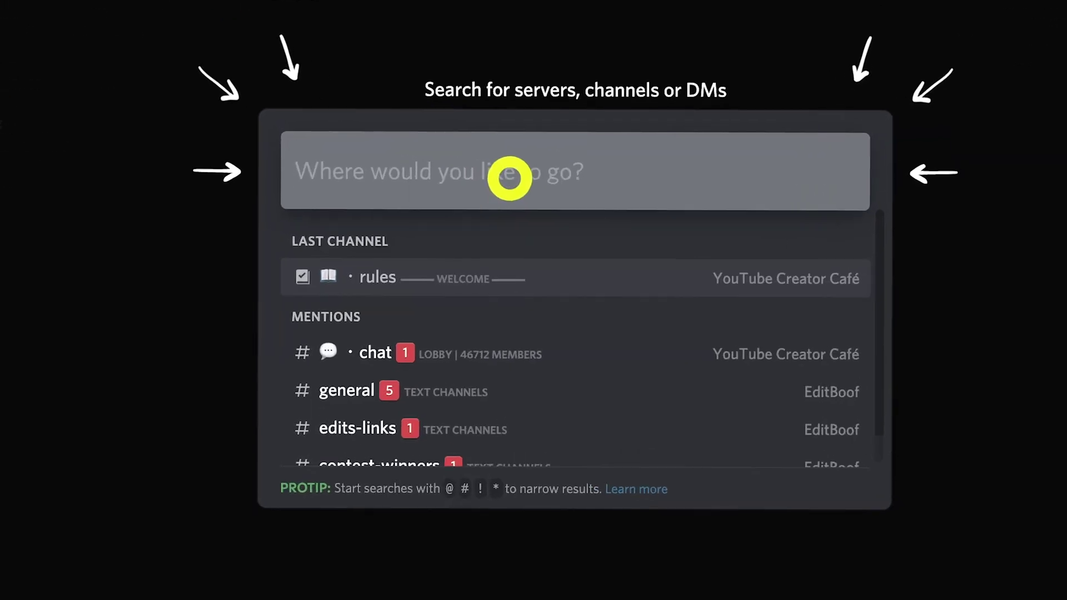
text(d)
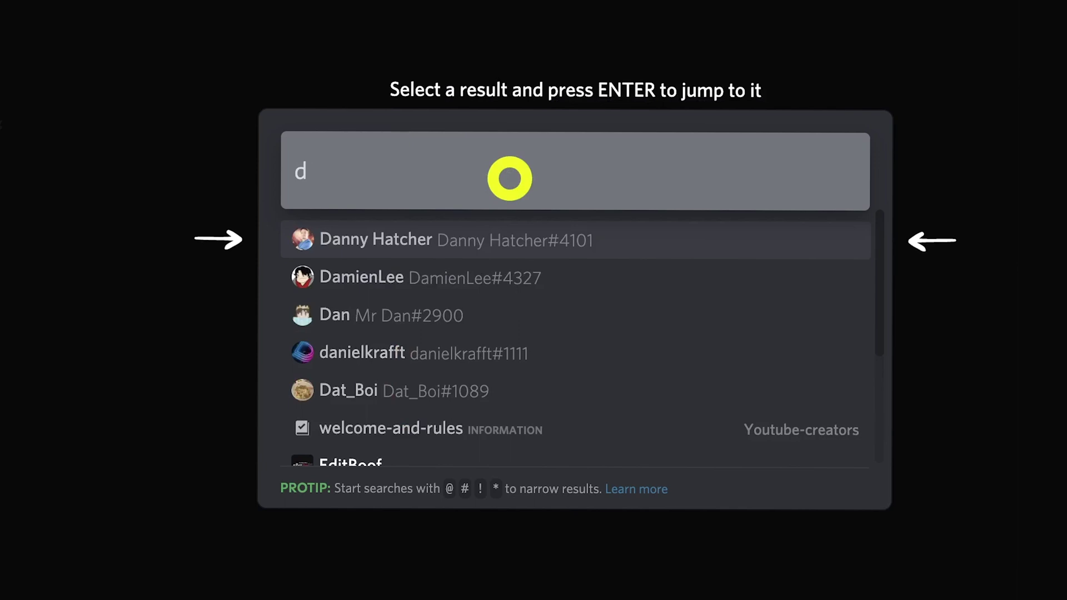
text(e)
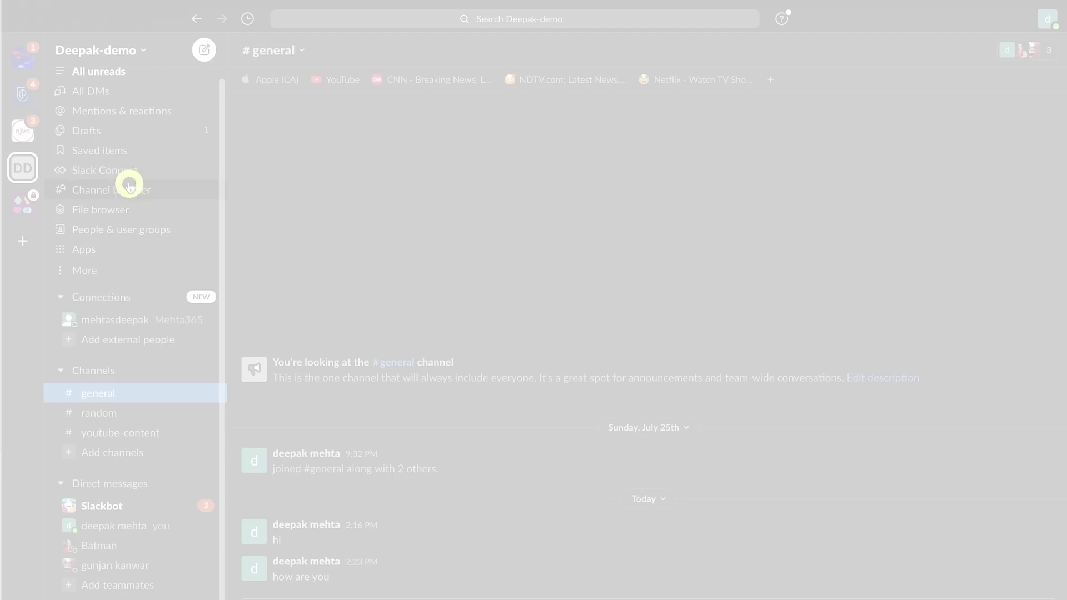
Step: Open Slack Connect and start a DM with someone at another company
click(124, 183)
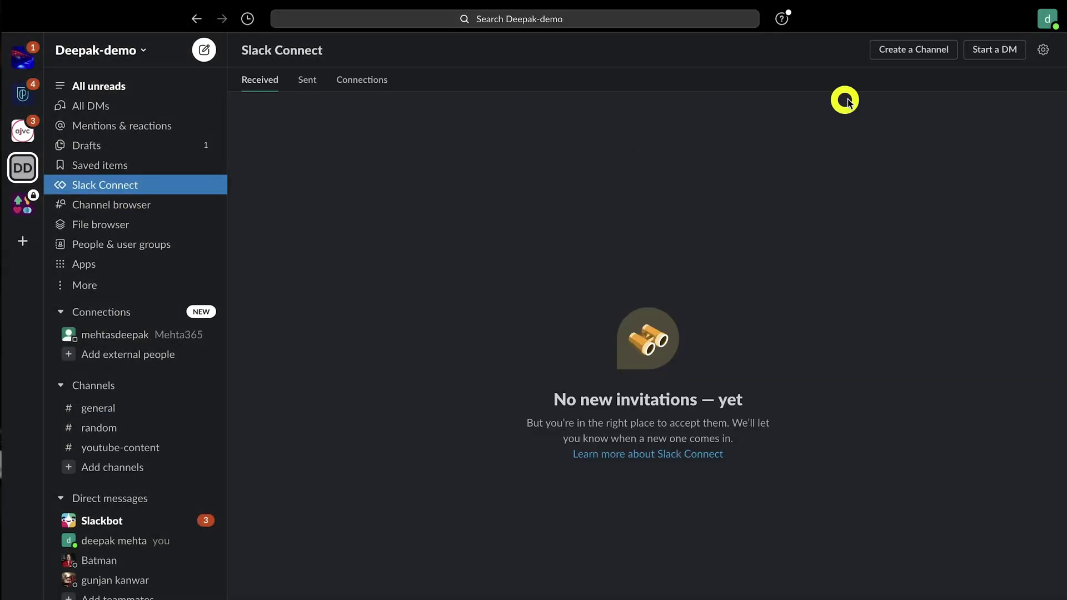
click(994, 51)
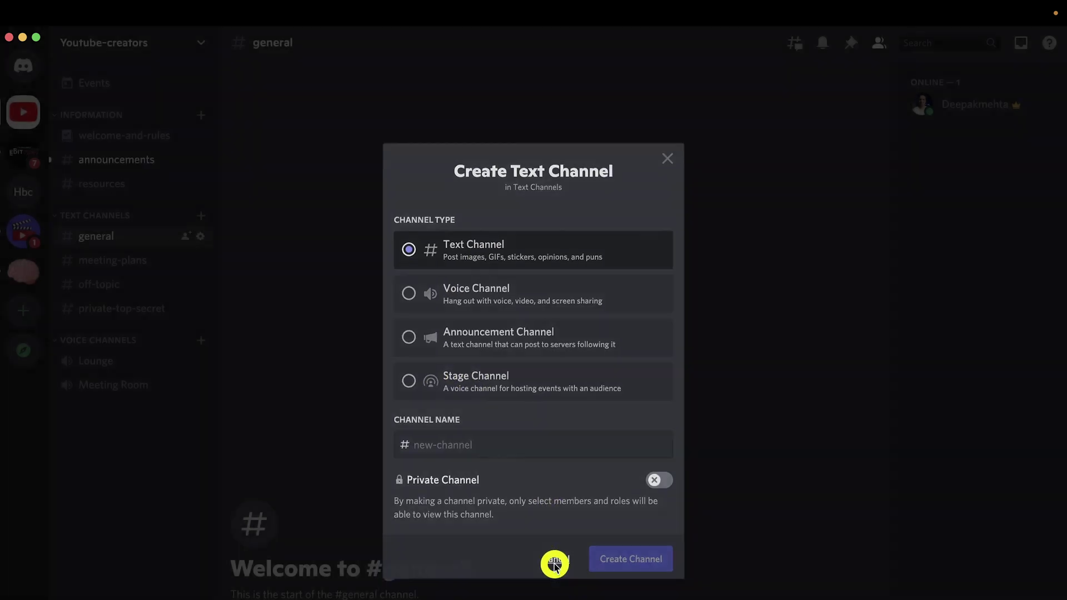
Step: Cancel the new text channel form, switch to #meeting-plans, and try the Private Channel option
click(555, 566)
click(124, 261)
click(202, 216)
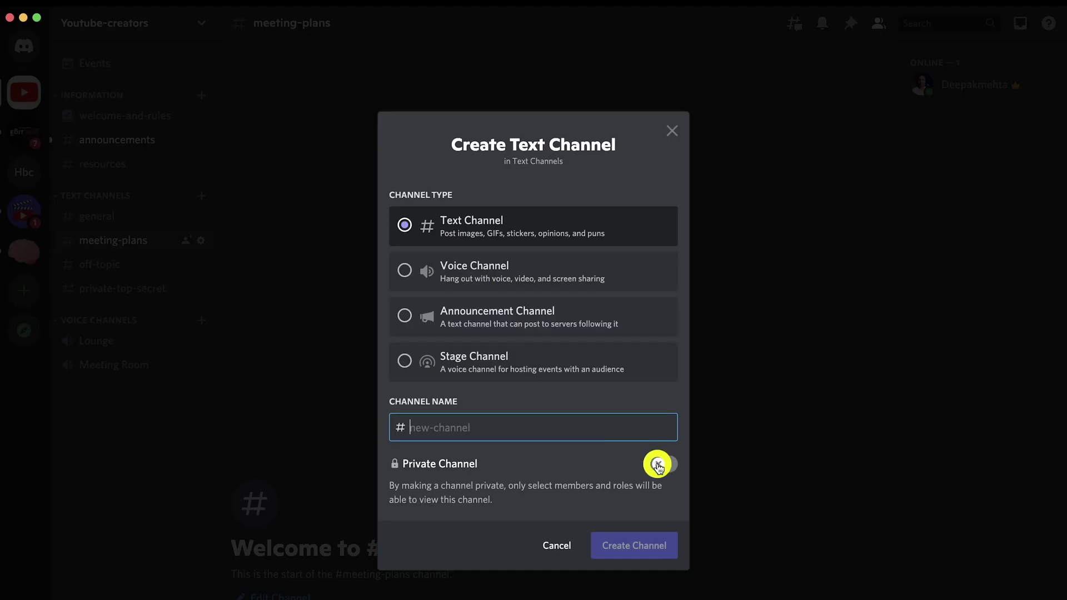
click(668, 464)
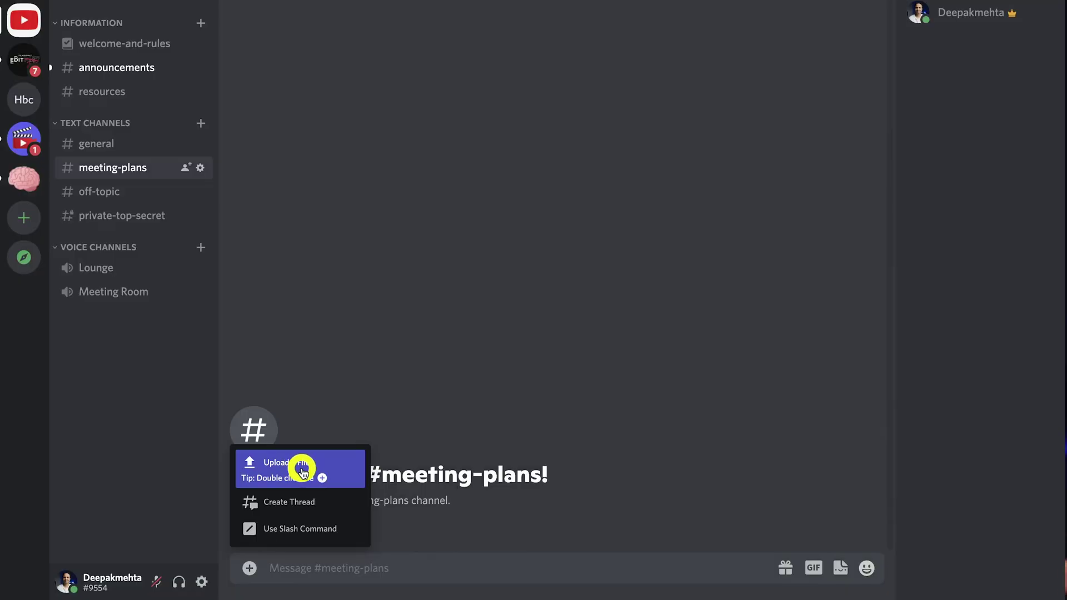
Step: Try uploading a file to #meeting-plans, then browse the emoji, sticker and GIF pickers
click(302, 470)
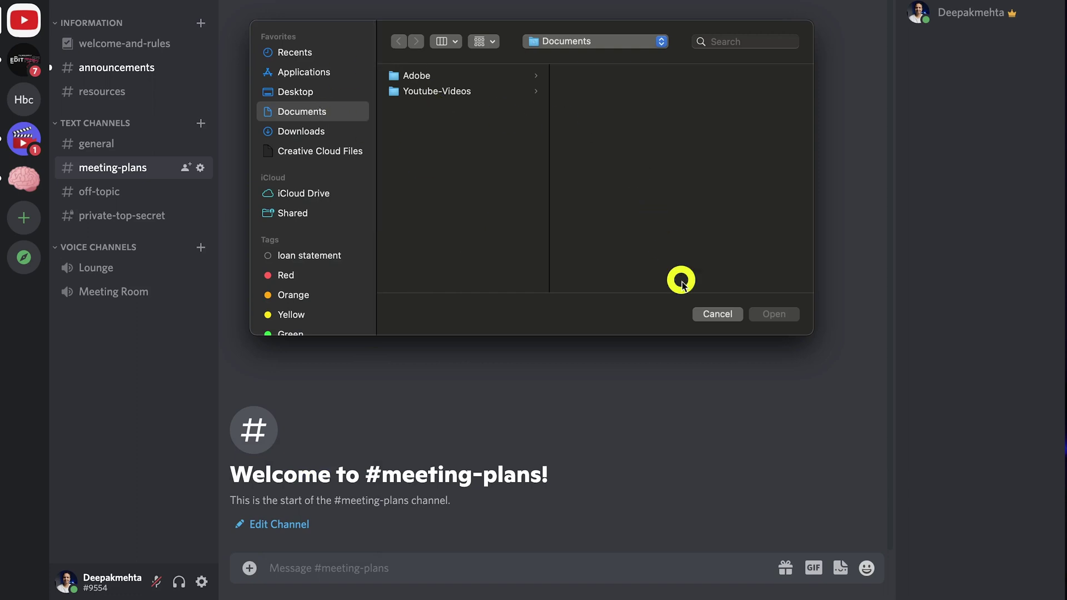
click(717, 315)
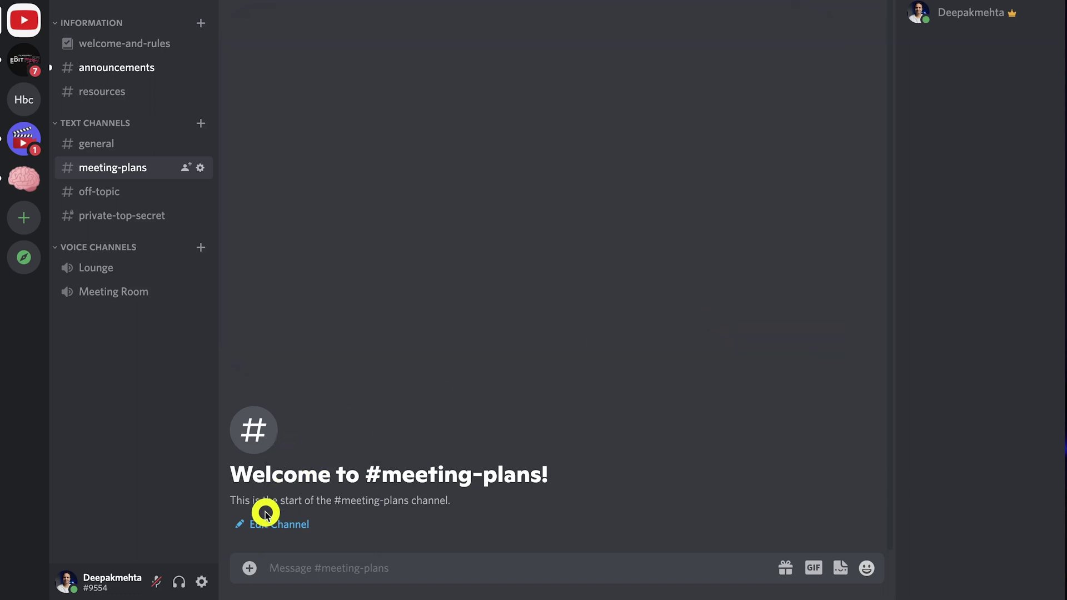
click(866, 569)
click(840, 568)
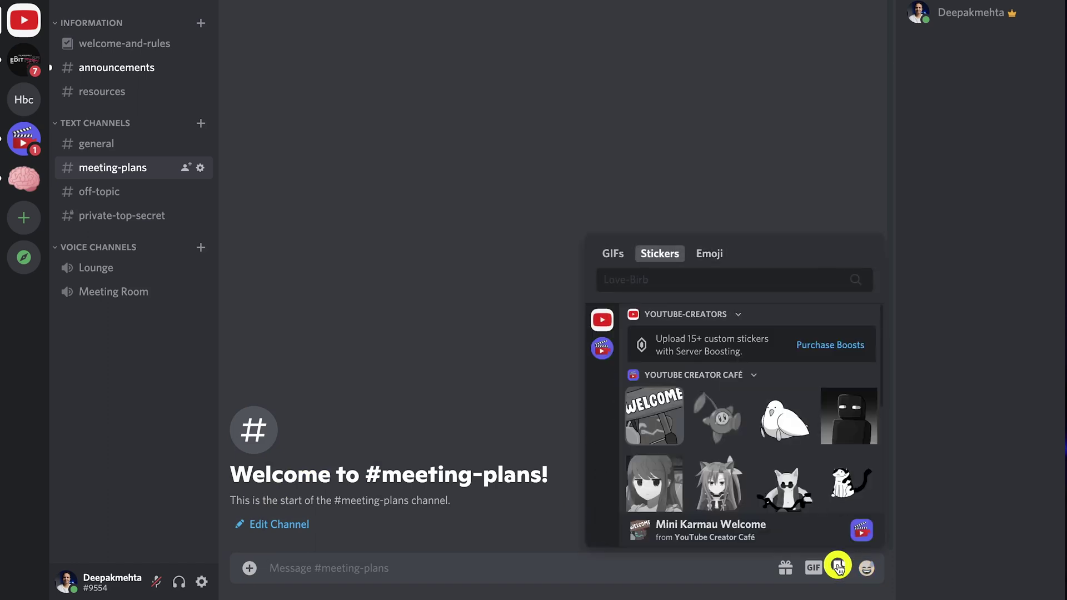
click(814, 567)
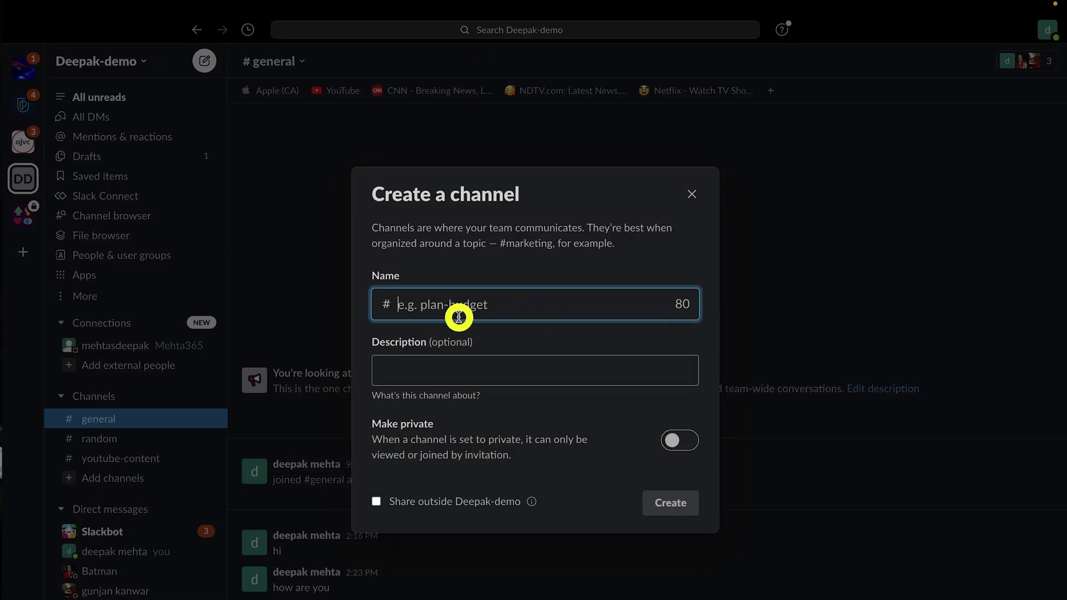
Step: Toggle Make private in Slack's Create a channel dialog, then open the Channel browser
click(480, 303)
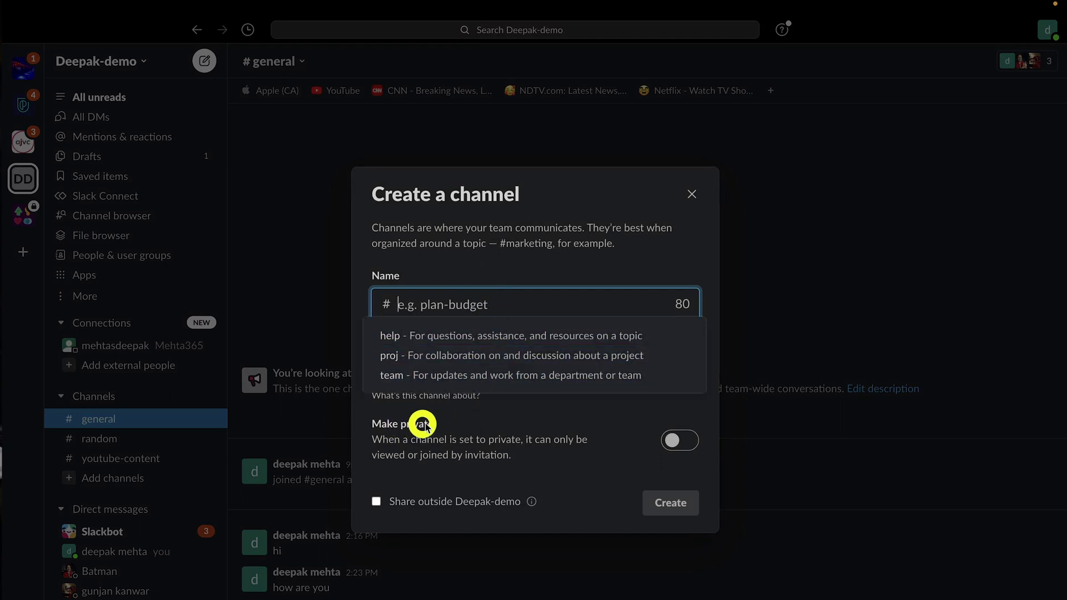
click(670, 440)
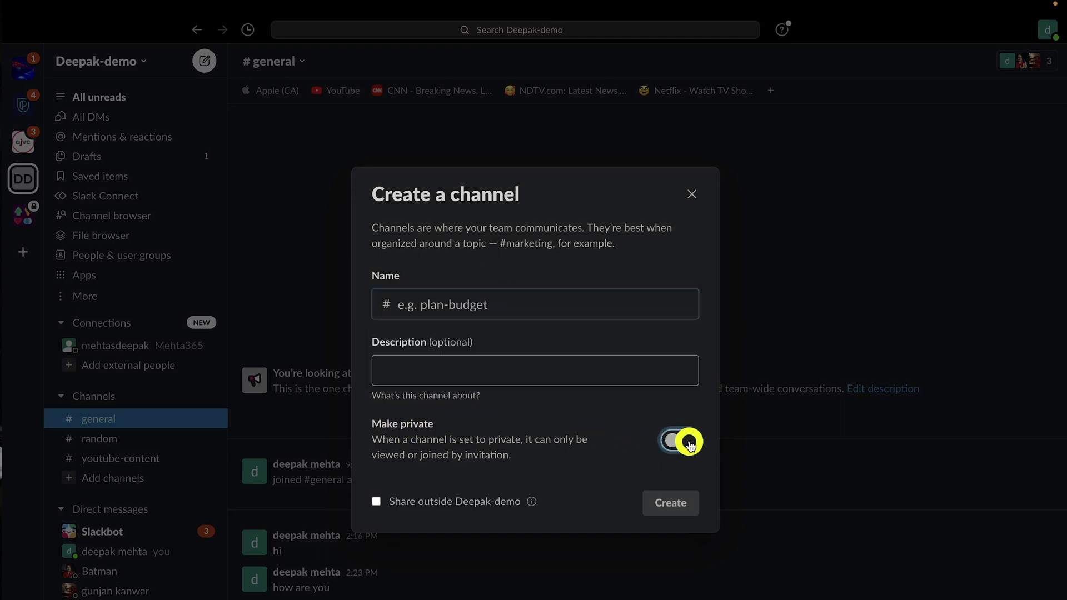
click(113, 217)
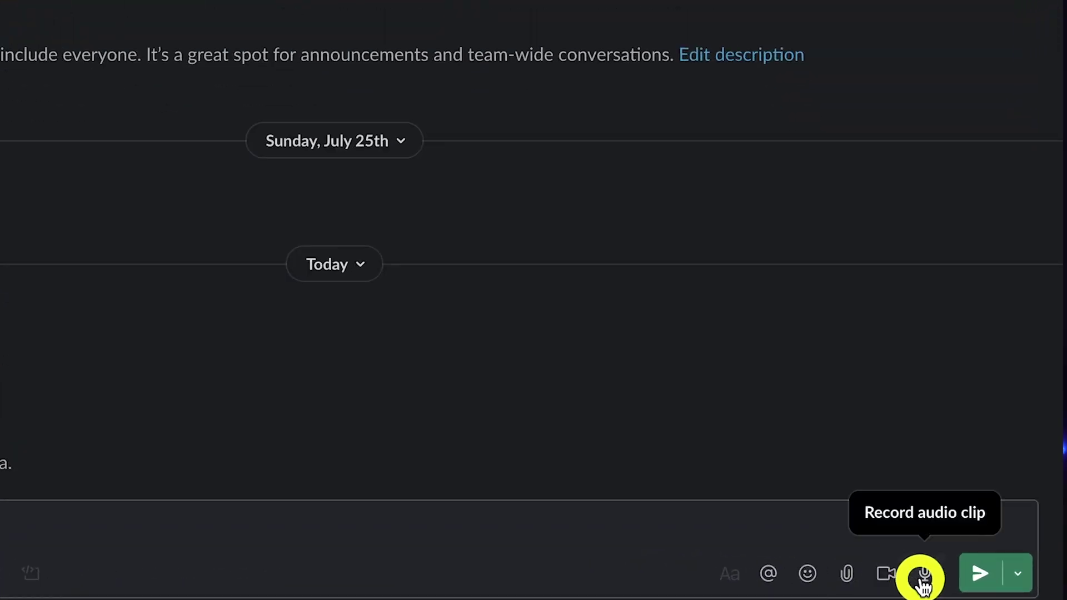
Step: Explore the attachment options and the Add emoji dialog, then open the emoji picker in #general
click(847, 575)
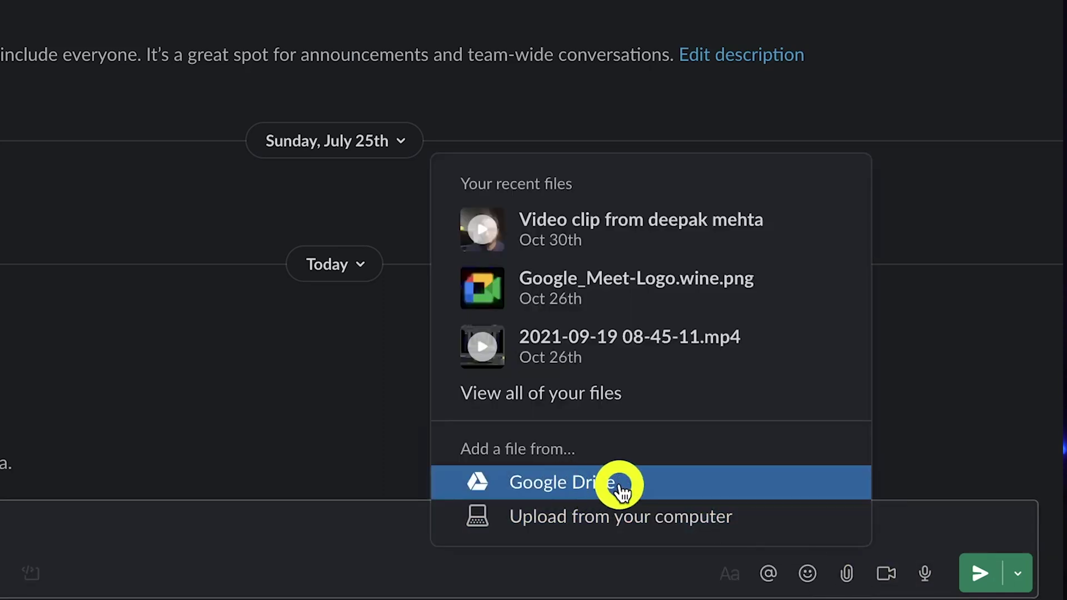
click(488, 515)
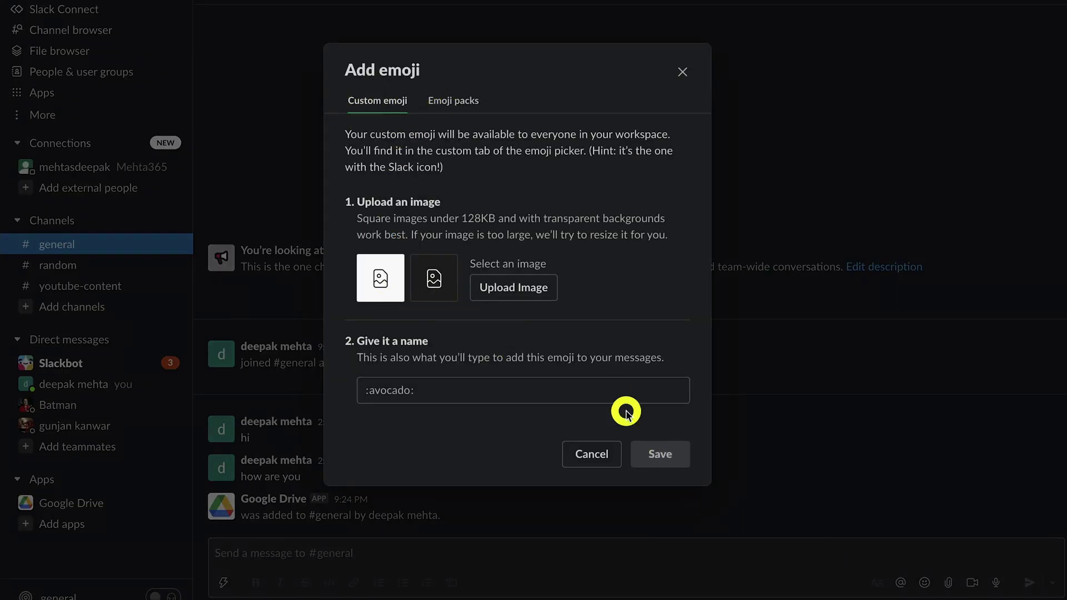
click(593, 455)
click(924, 583)
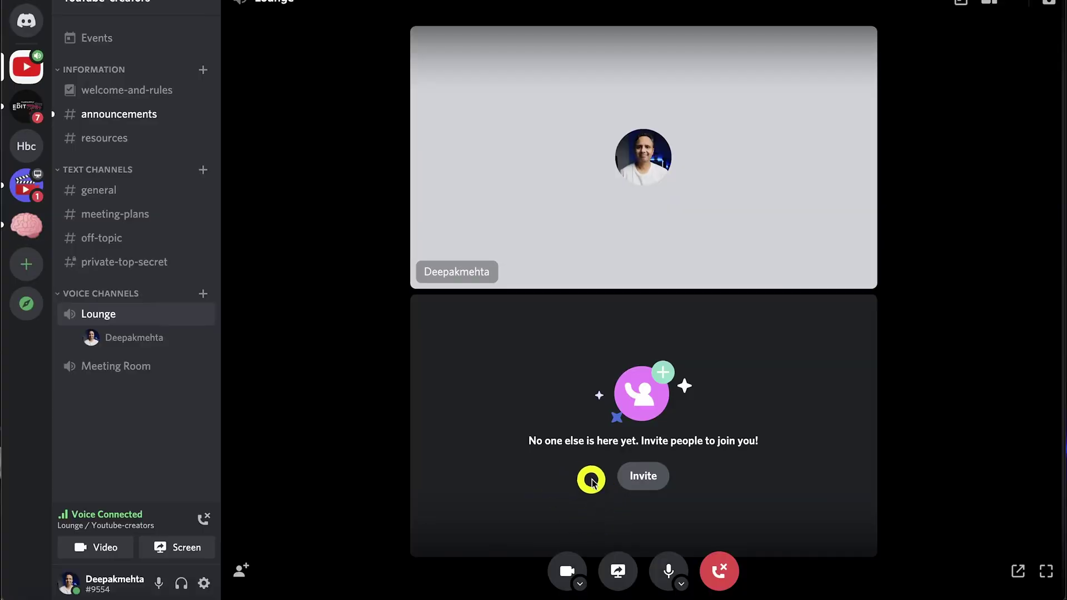
Step: Open the invite window for the Lounge voice call, then close it
click(636, 478)
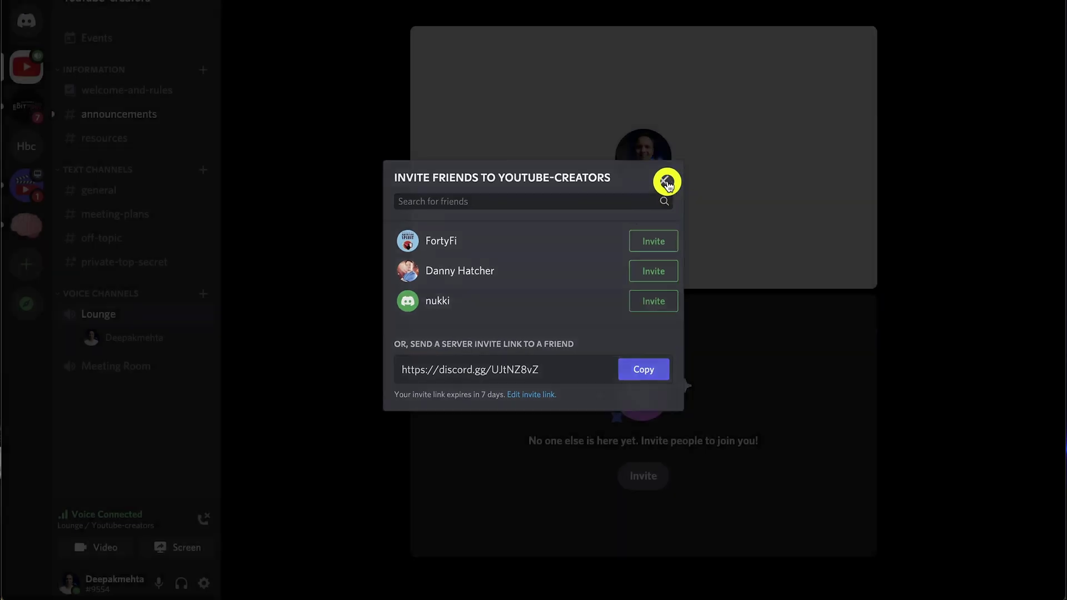
click(667, 181)
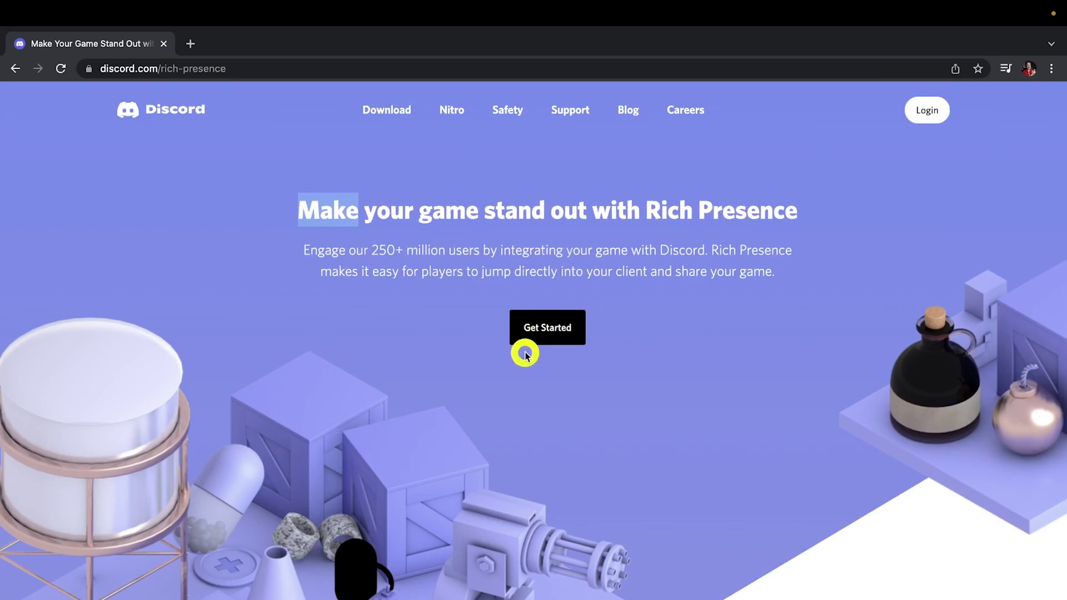
Step: Scroll down the Rich Presence page and the integrations help article to its YouTube section
scroll(525, 355, down, 6)
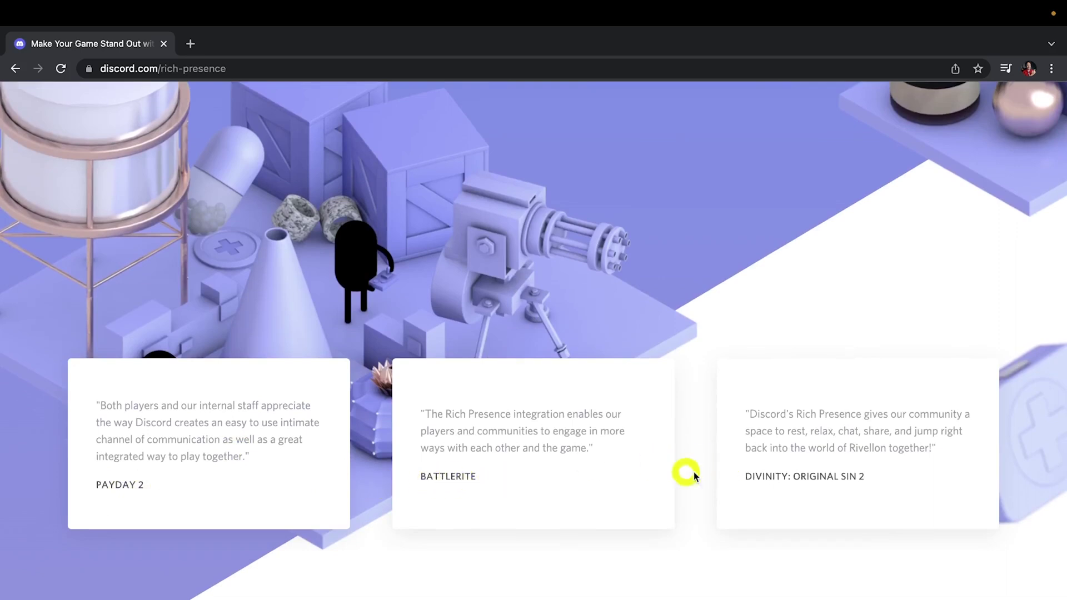
scroll(803, 474, down, 2)
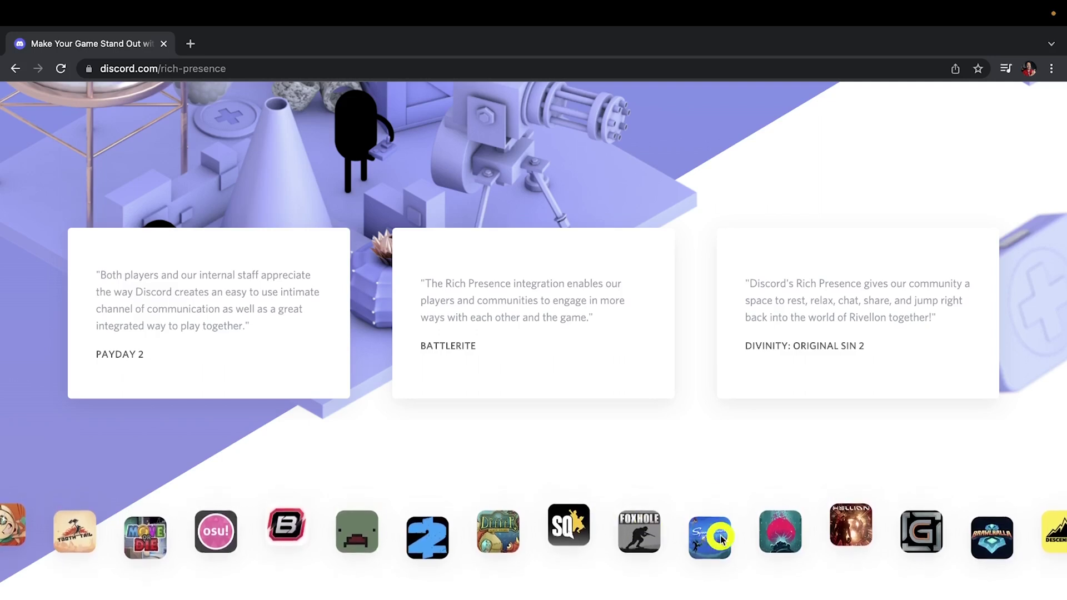
scroll(799, 535, down, 2)
scroll(798, 531, down, 5)
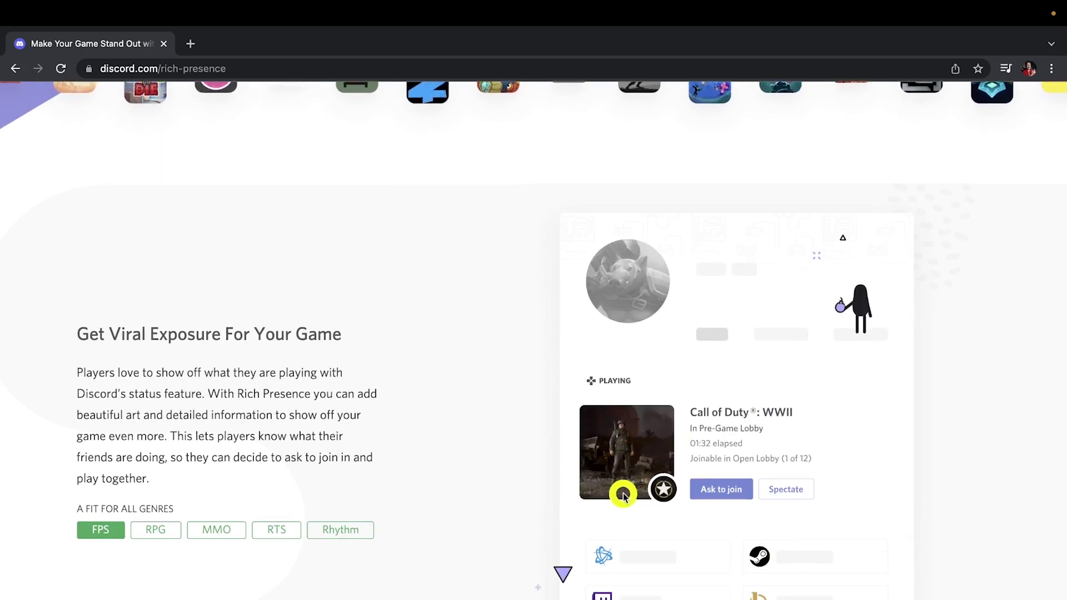
scroll(624, 496, down, 4)
scroll(623, 494, down, 5)
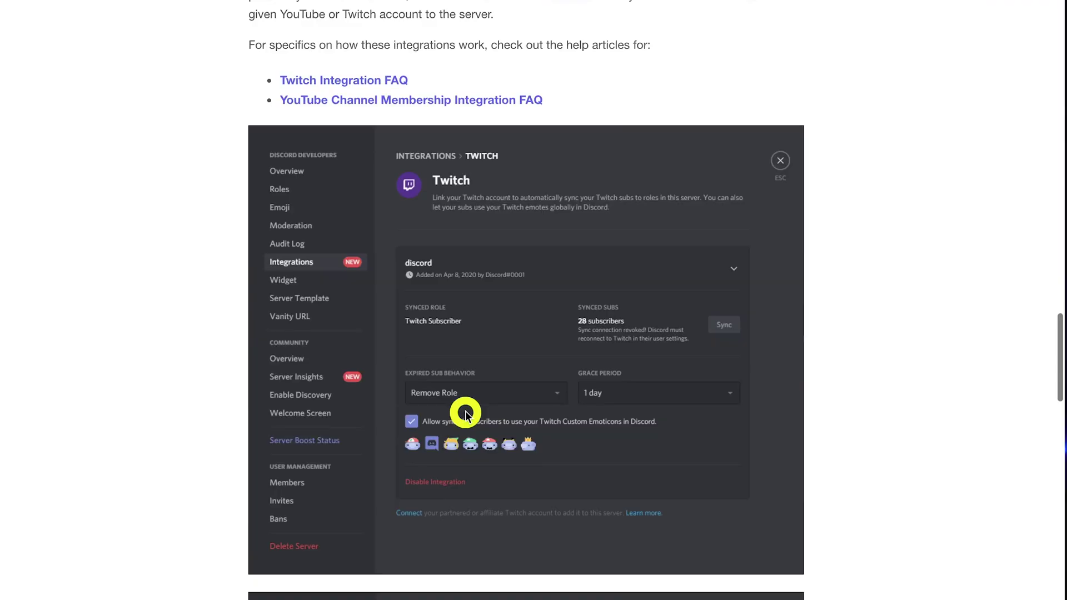
scroll(466, 414, down, 4)
scroll(466, 414, down, 2)
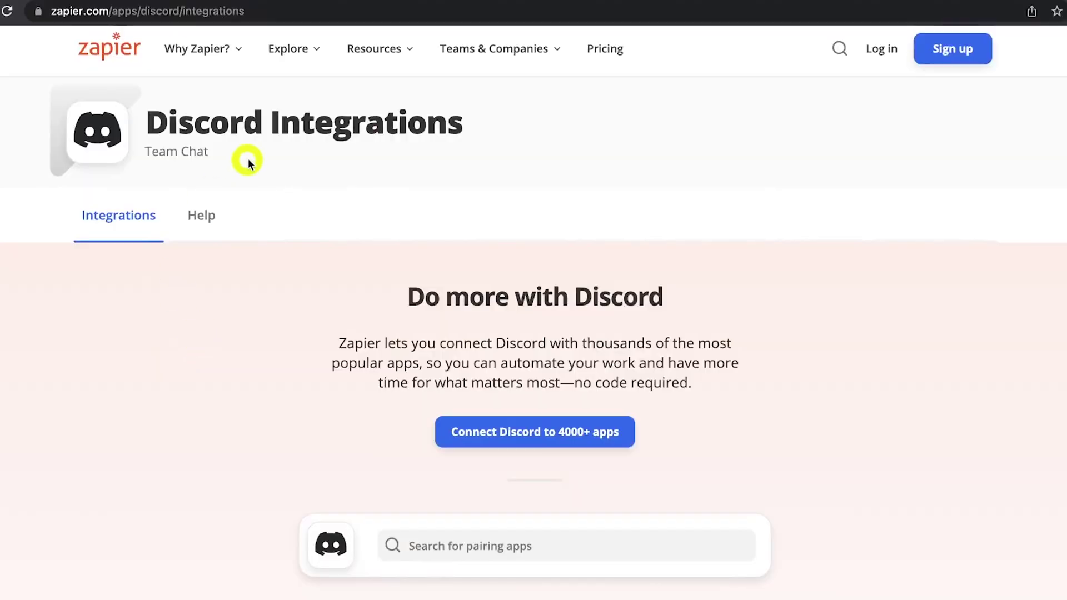
Step: Skim Zapier's Discord pairing apps, then go to automate.io's Popular Discord Integrations list
scroll(310, 226, down, 6)
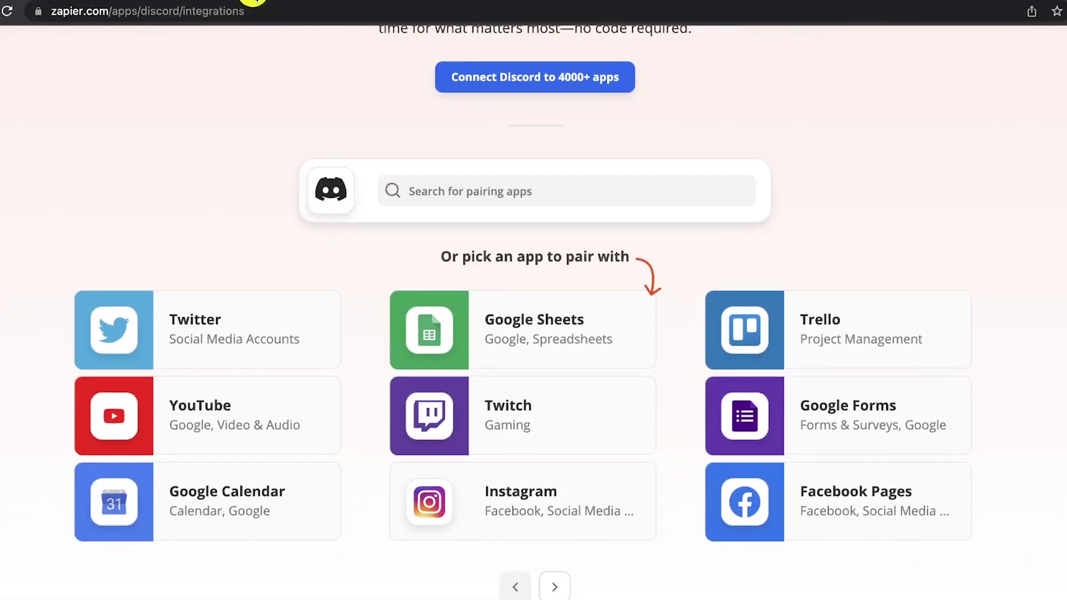
click(253, 1)
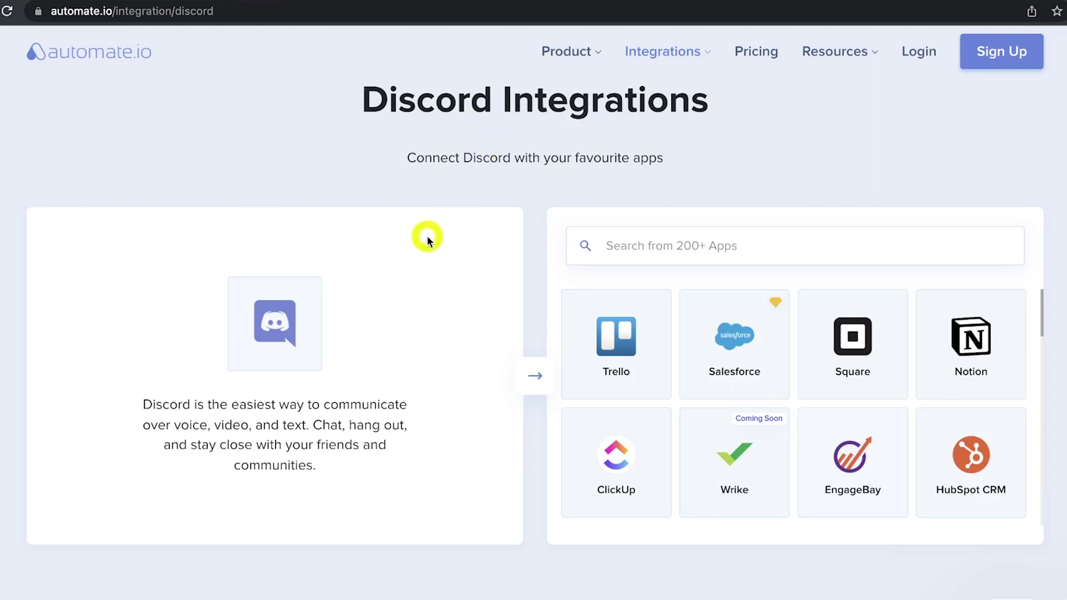
scroll(477, 388, down, 6)
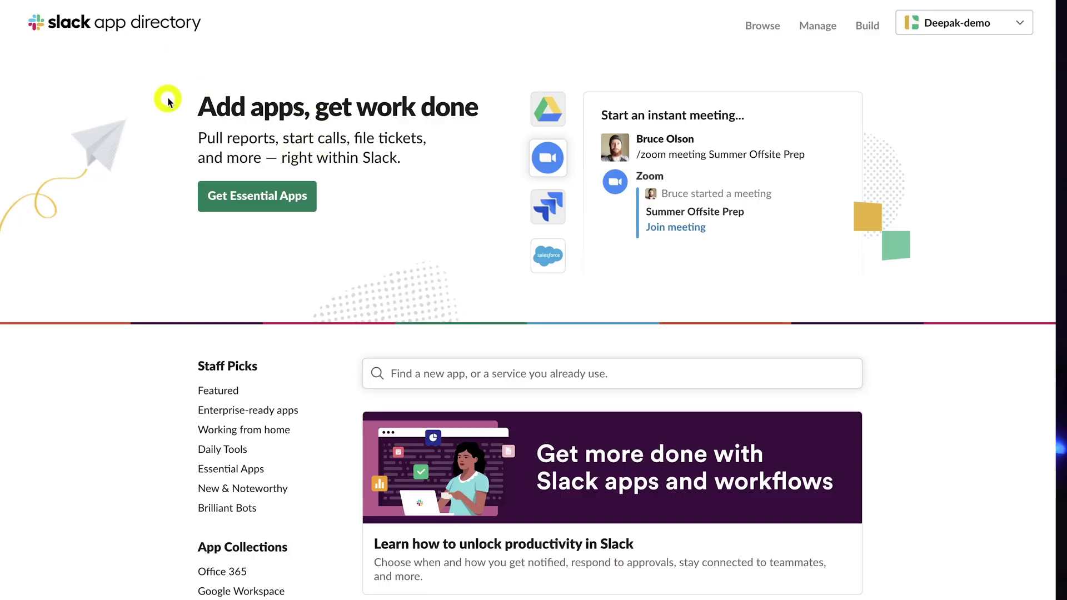
Step: Scroll through the app categories listed in the Slack app directory
scroll(368, 238, down, 8)
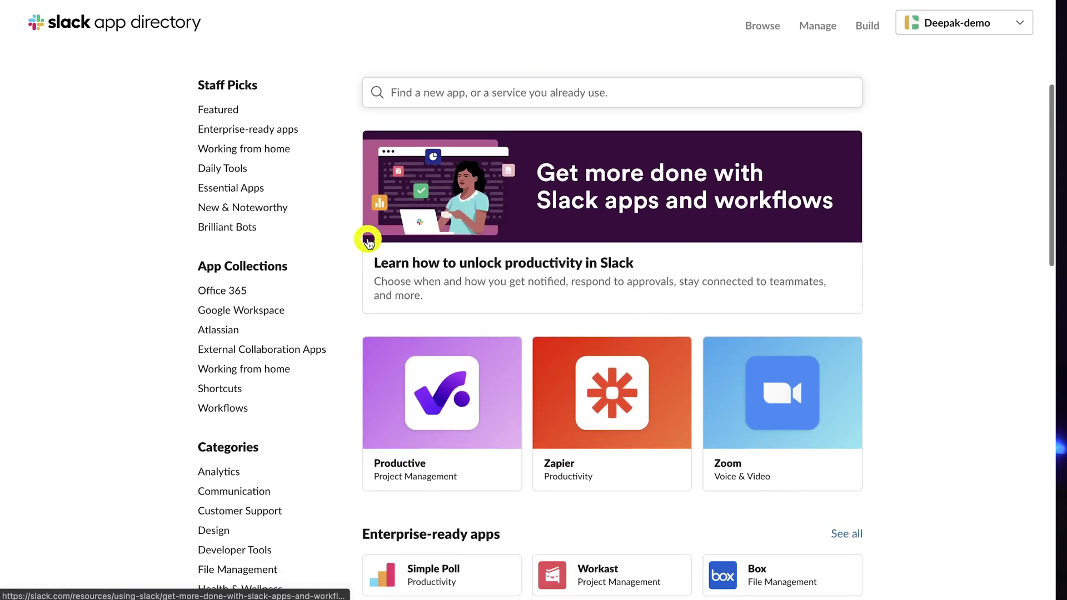
scroll(368, 242, down, 5)
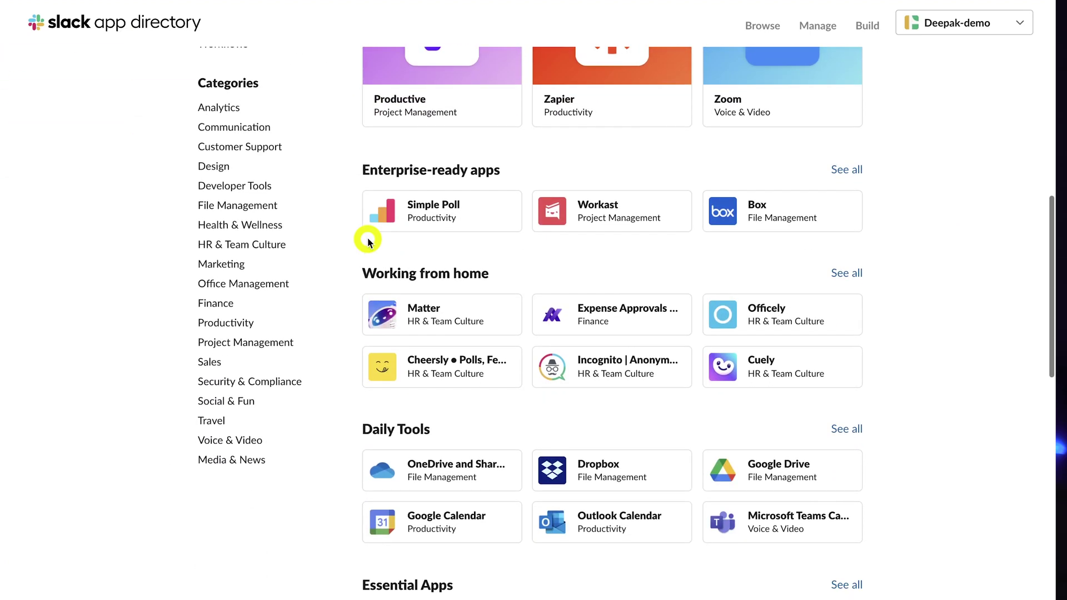
scroll(368, 241, down, 2)
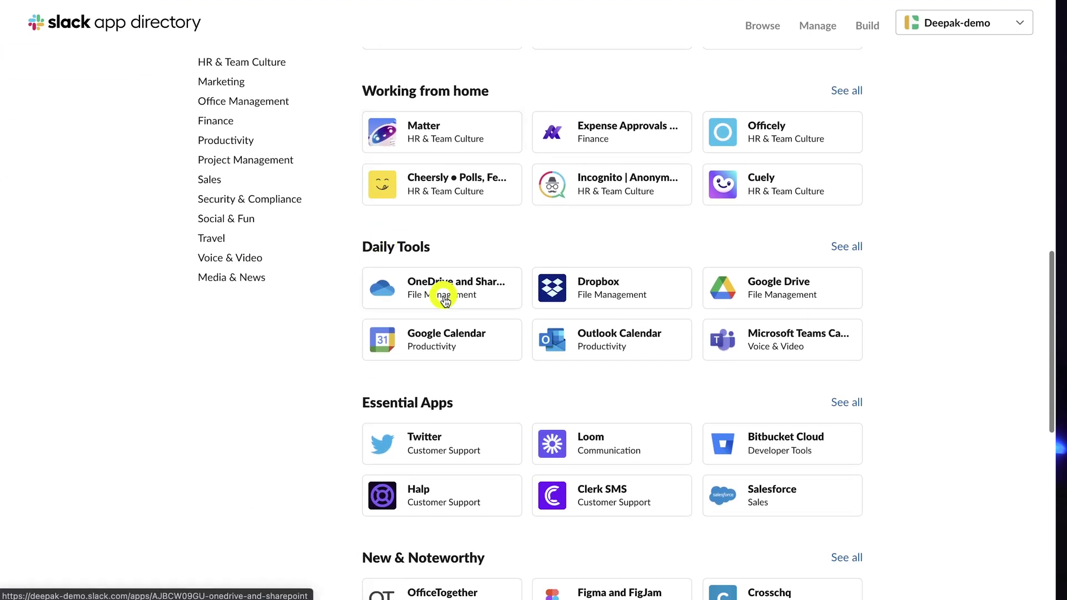
scroll(422, 340, down, 3)
scroll(420, 343, down, 4)
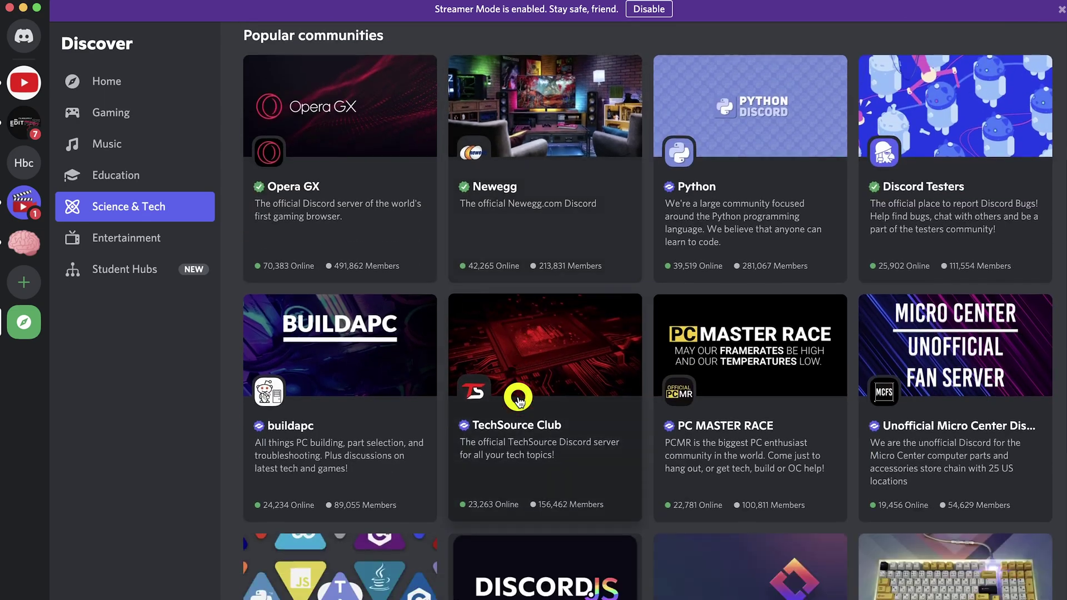
scroll(519, 397, down, 5)
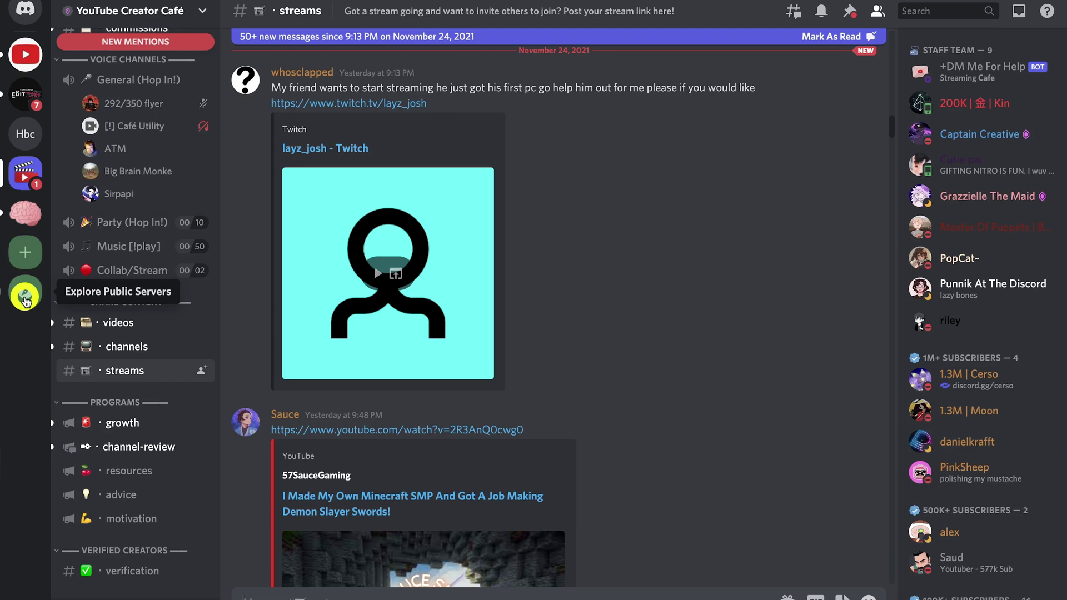
Step: Browse Discord's public communities from Gaming to Science & Tech and open the Opera GX server
click(28, 299)
click(122, 81)
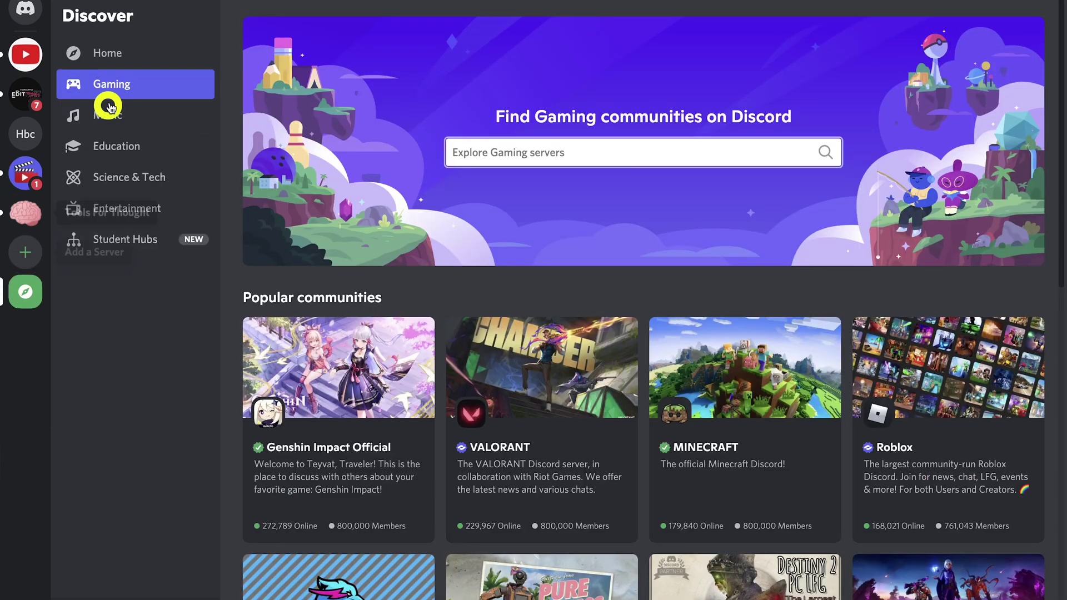
click(125, 182)
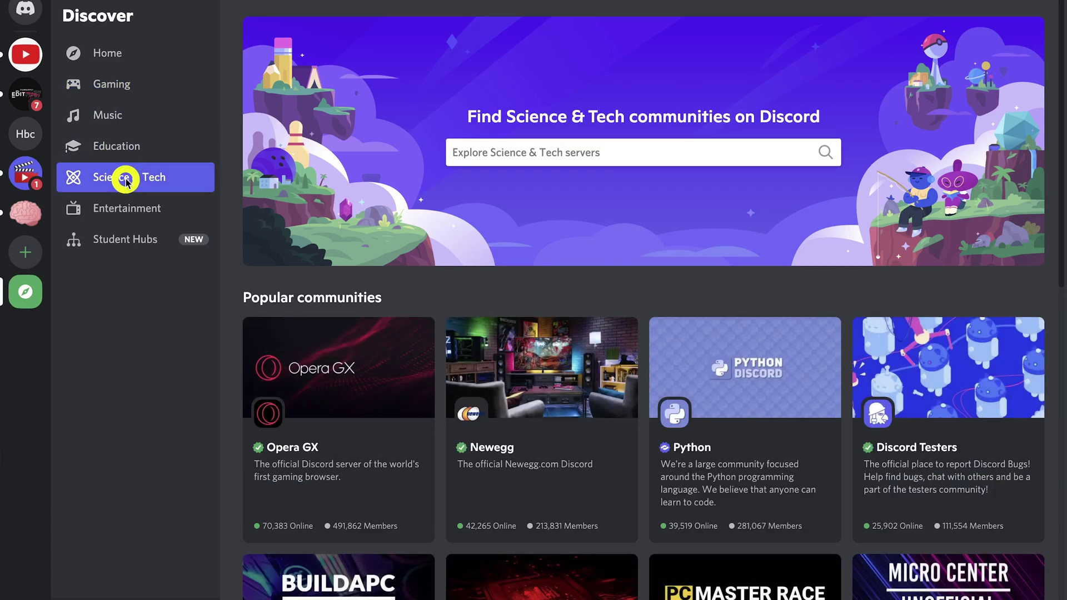
click(352, 366)
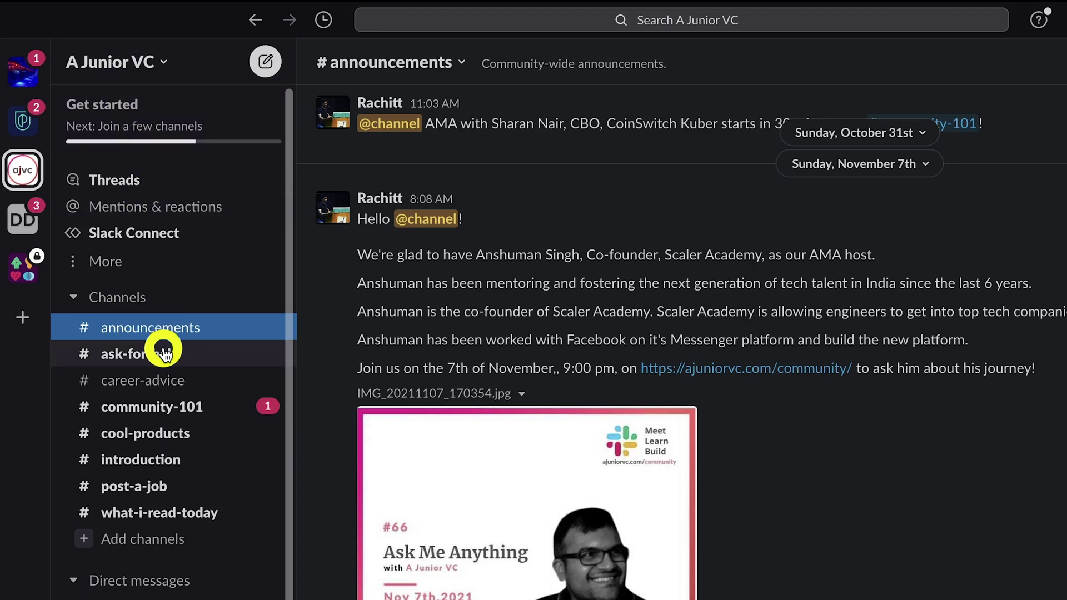
Step: Open the A Junior VC workspace menu from the name at the top of the sidebar
click(162, 57)
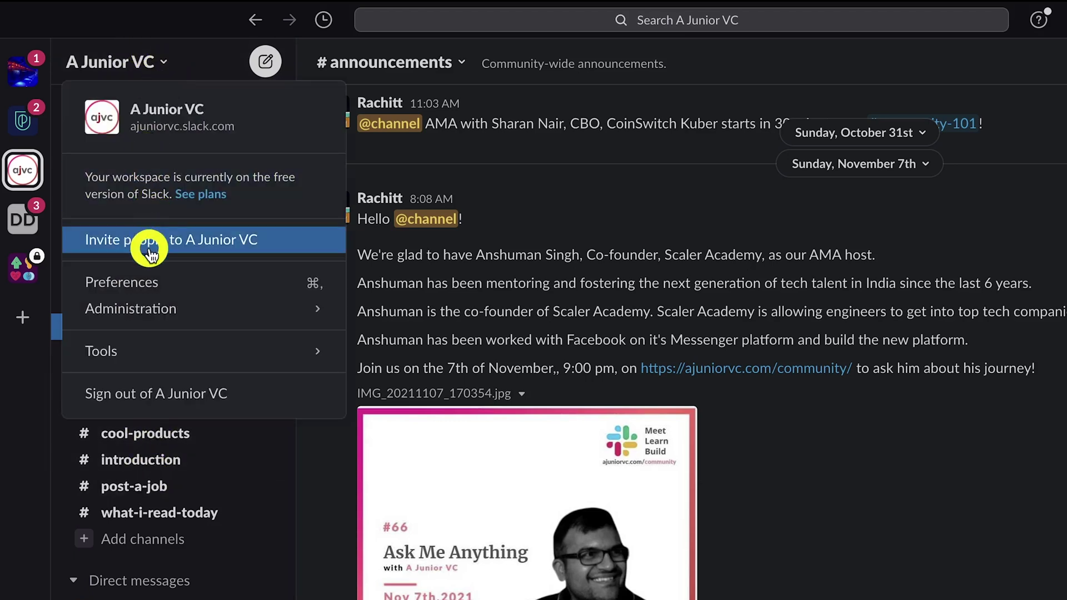